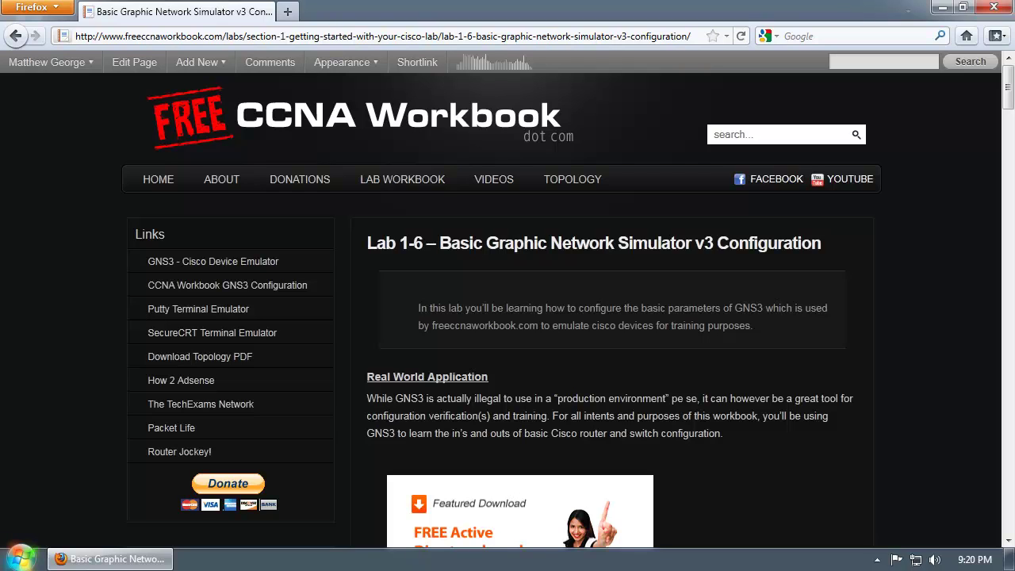
Review the prerequisites and objectives of Lab 1-6 on the Free CCNA Workbook page.
{"action": "scroll", "coordinate": [508, 309], "scroll_direction": "down", "scroll_amount": 8}
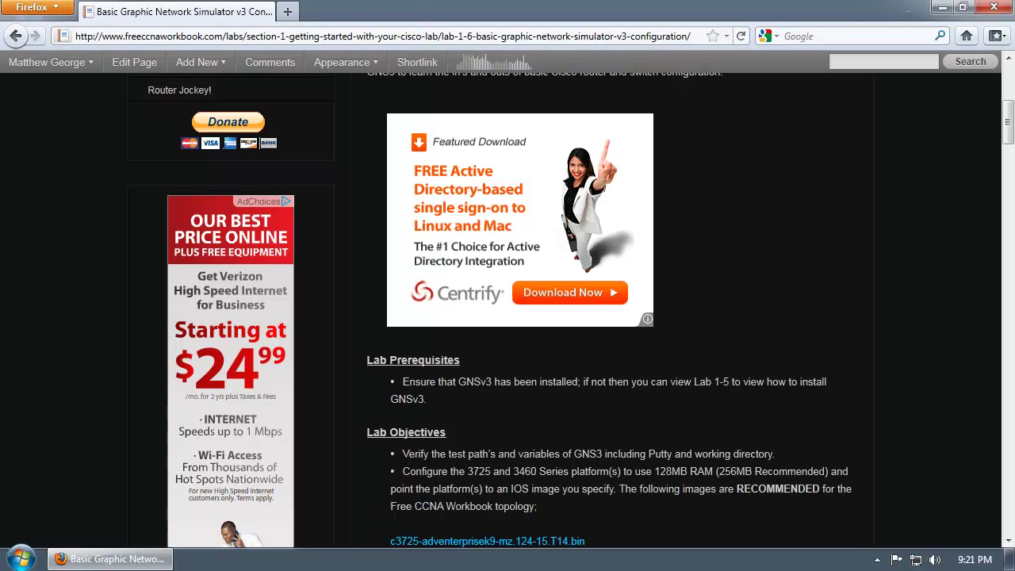
{"action": "scroll", "coordinate": [519, 214], "scroll_direction": "down", "scroll_amount": 1}
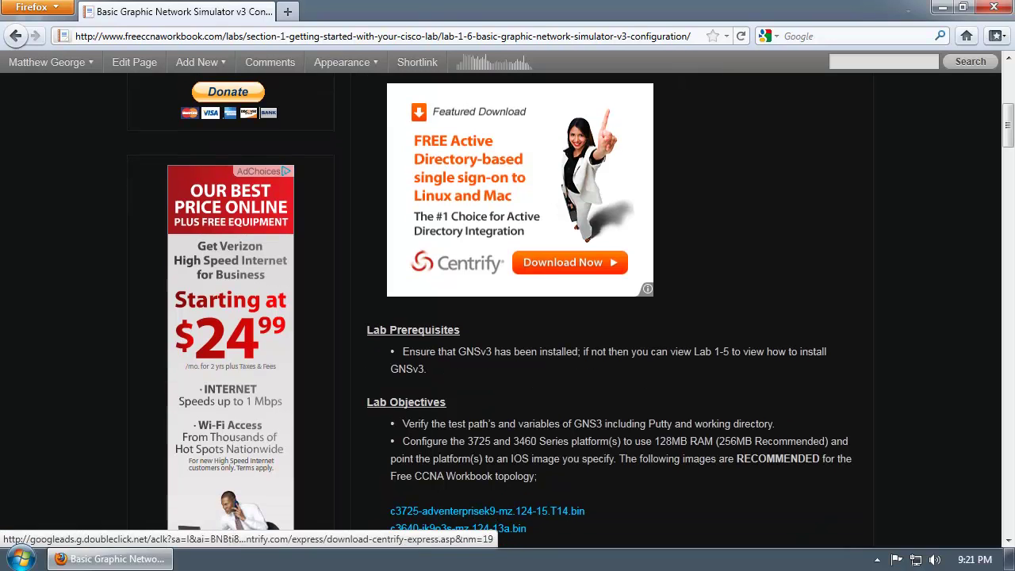
{"action": "left_click_drag", "start_coordinate": [536, 441], "coordinate": [466, 440]}
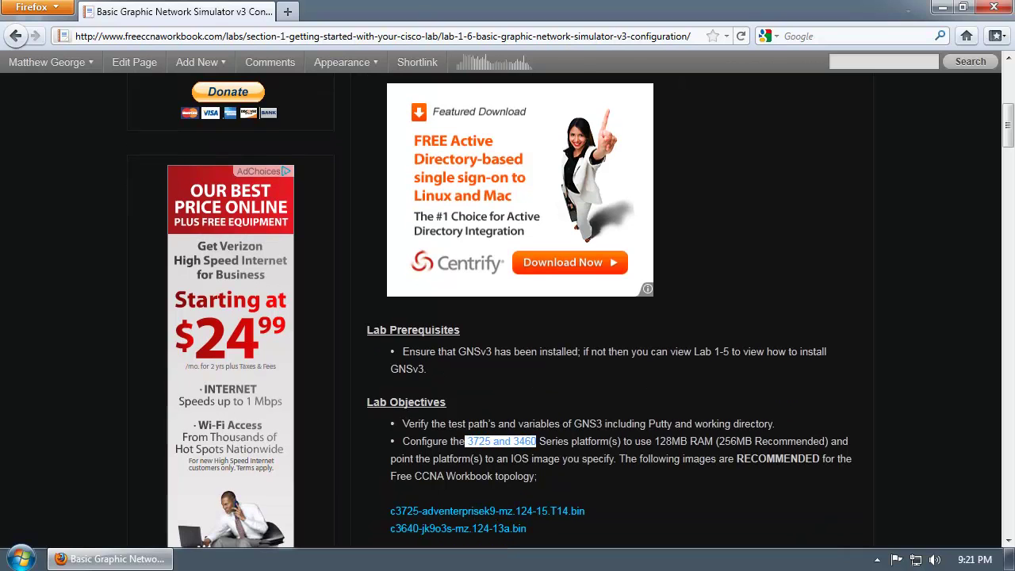
{"action": "scroll", "coordinate": [466, 441], "scroll_direction": "up", "scroll_amount": 10}
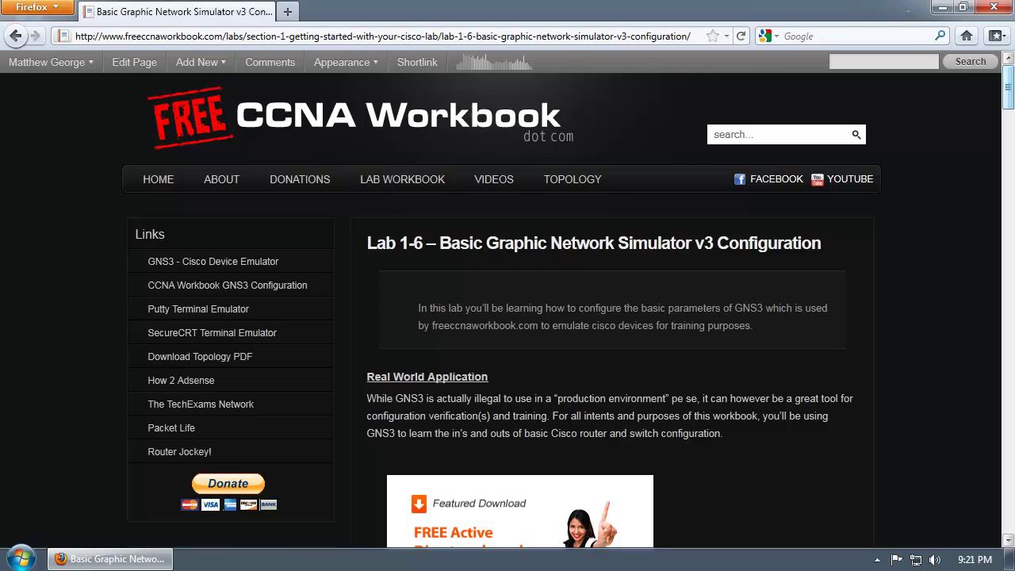
{"action": "scroll", "coordinate": [507, 317], "scroll_direction": "down", "scroll_amount": 10}
{"action": "scroll", "coordinate": [507, 317], "scroll_direction": "up", "scroll_amount": 10}
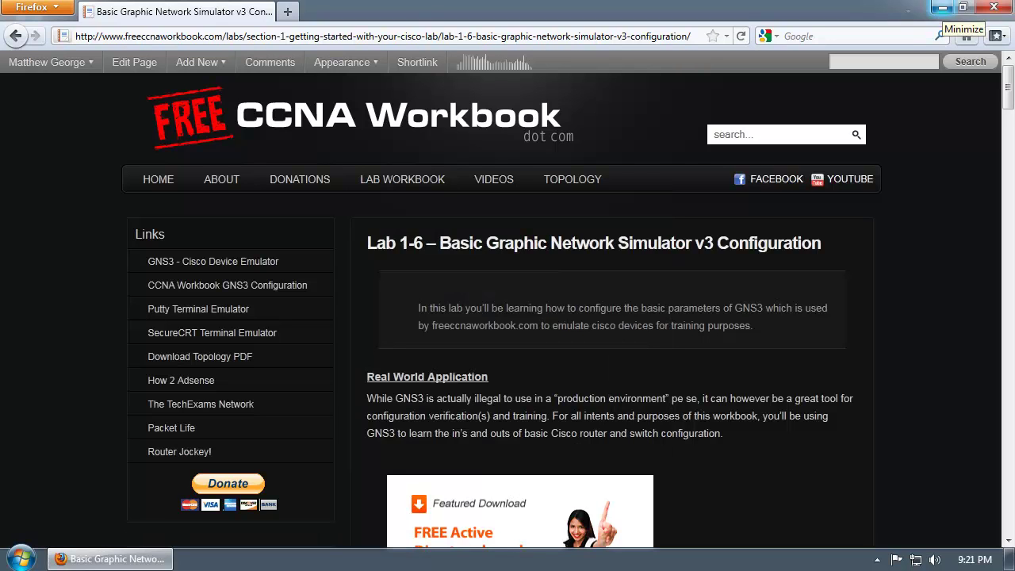
Launch GNS3 and test the Dynamips executable path and working directory through step 1 of the Setup Wizard.
{"action": "left_click", "coordinate": [942, 8]}
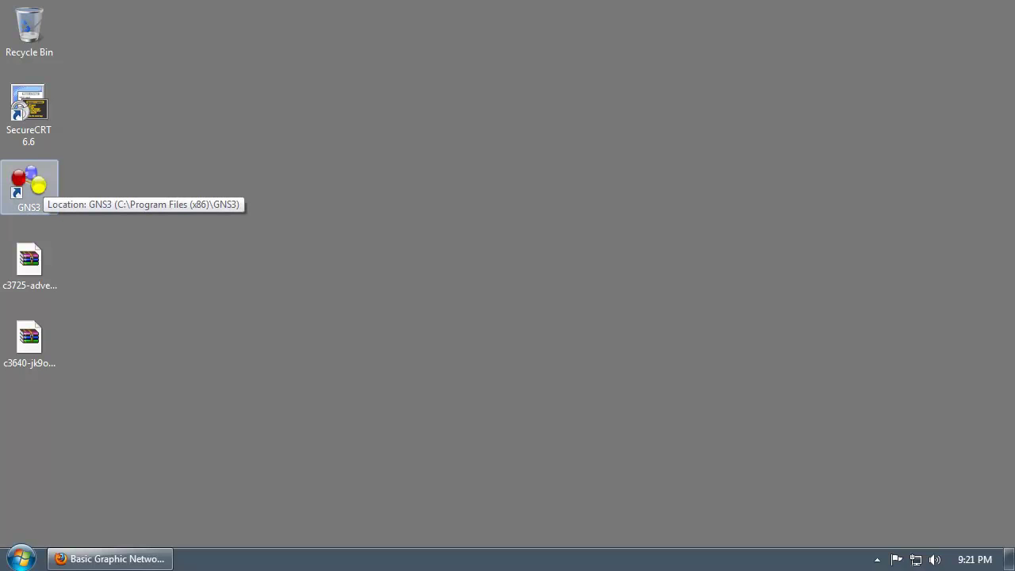
{"action": "double_click", "coordinate": [32, 186]}
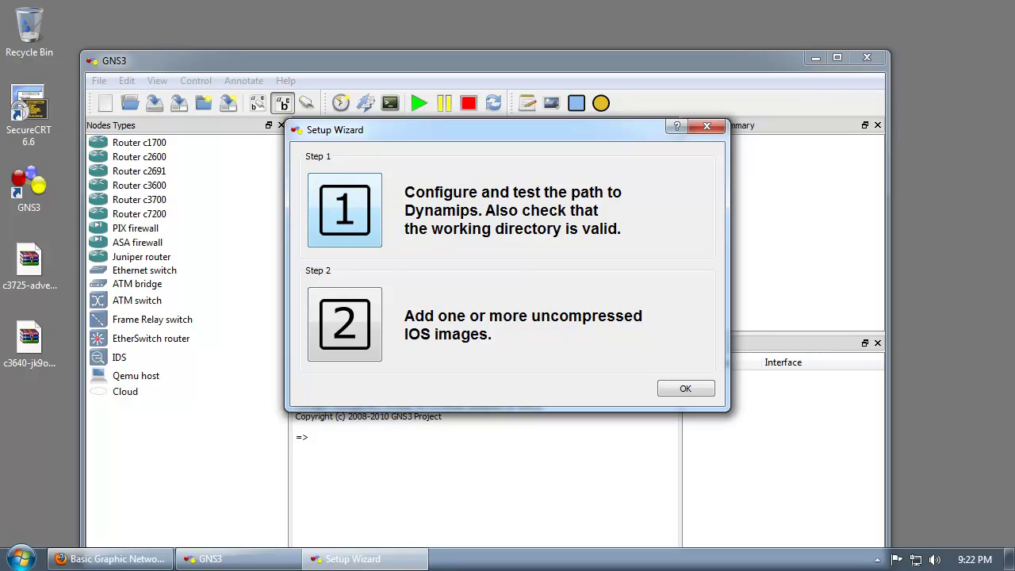
{"action": "left_click", "coordinate": [344, 210]}
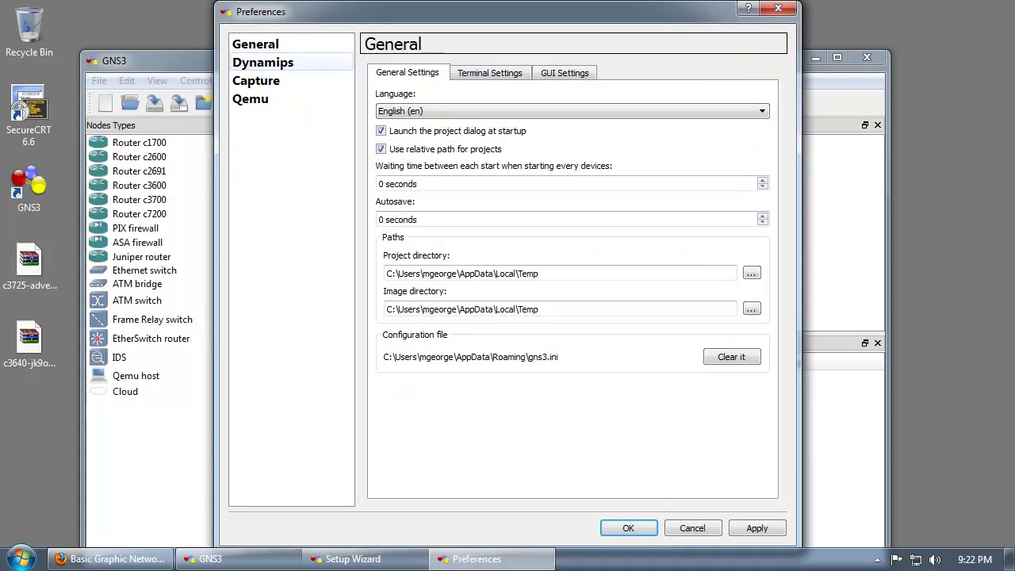
{"action": "left_click", "coordinate": [263, 62]}
{"action": "left_click", "coordinate": [405, 321]}
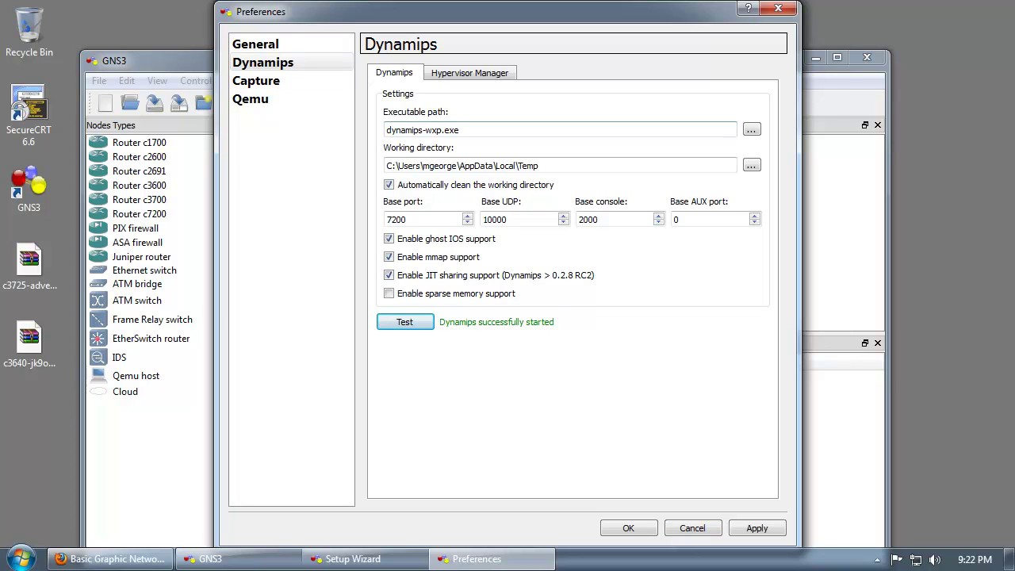
{"action": "left_click_drag", "start_coordinate": [544, 165], "coordinate": [384, 164]}
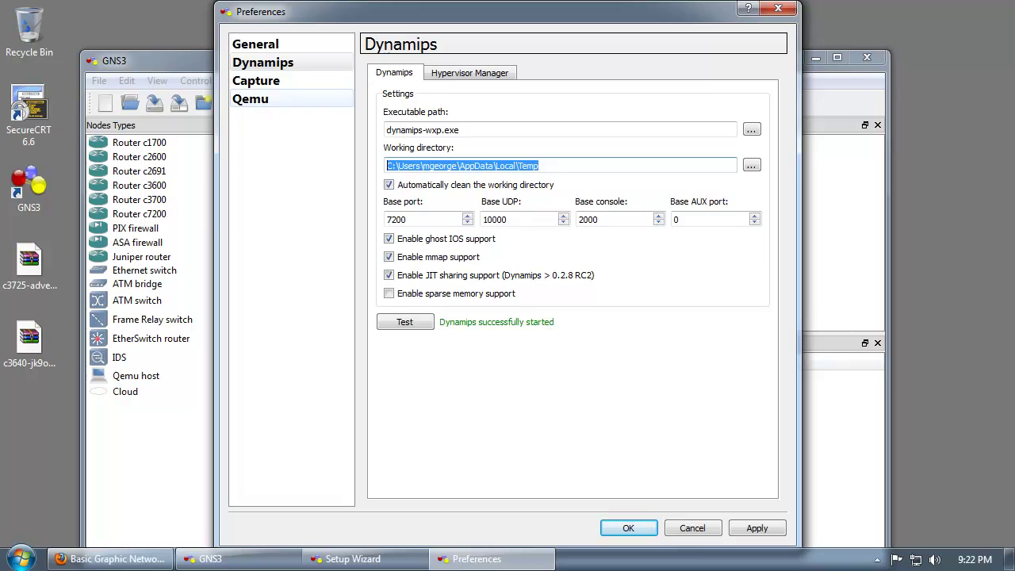
Look over the Qemu general, PIX, ASA and IDS settings and accept the preferences.
{"action": "left_click", "coordinate": [251, 98]}
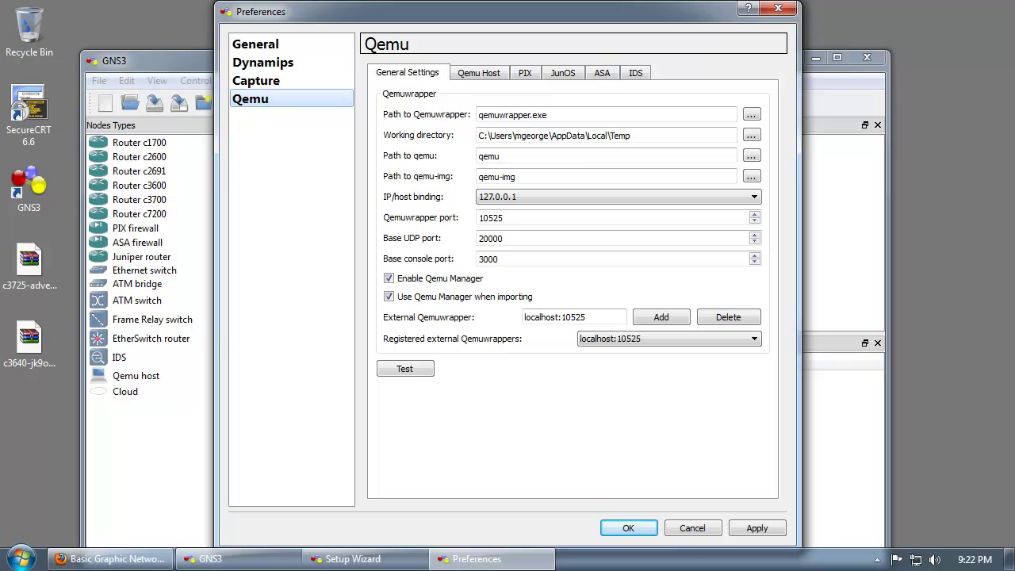
{"action": "left_click", "coordinate": [525, 73]}
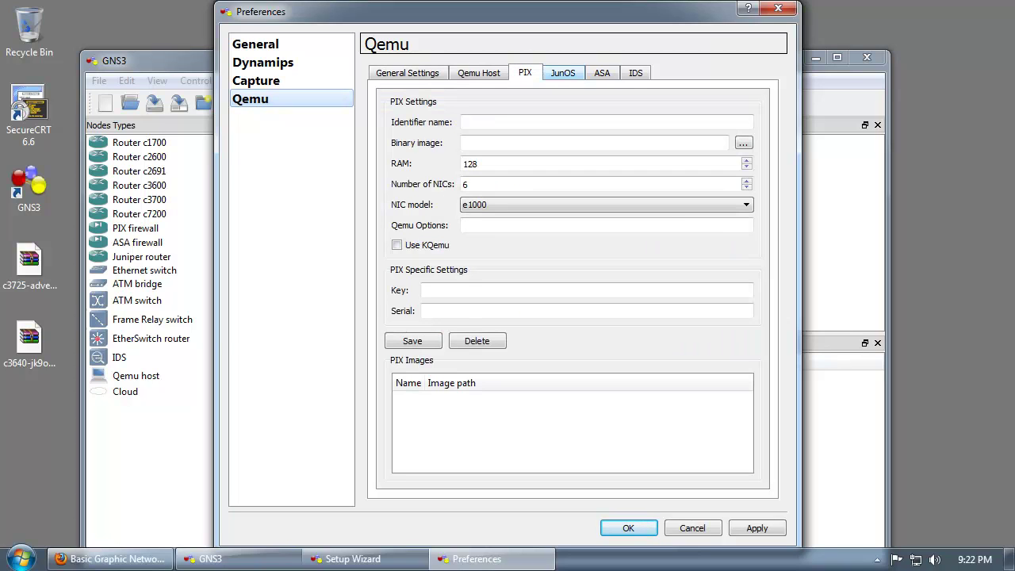
{"action": "left_click", "coordinate": [602, 72]}
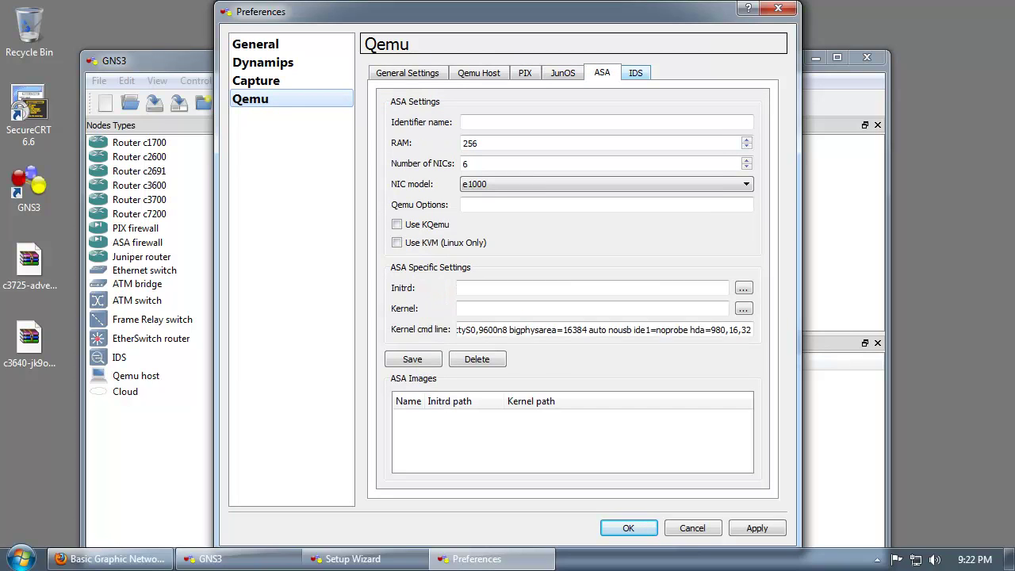
{"action": "left_click", "coordinate": [636, 73]}
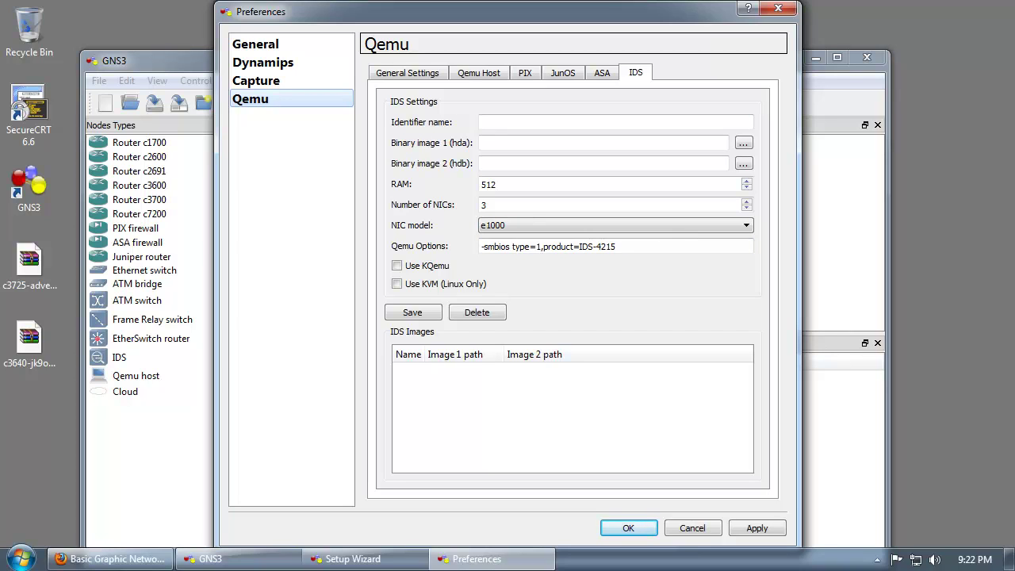
{"action": "key", "text": "Return"}
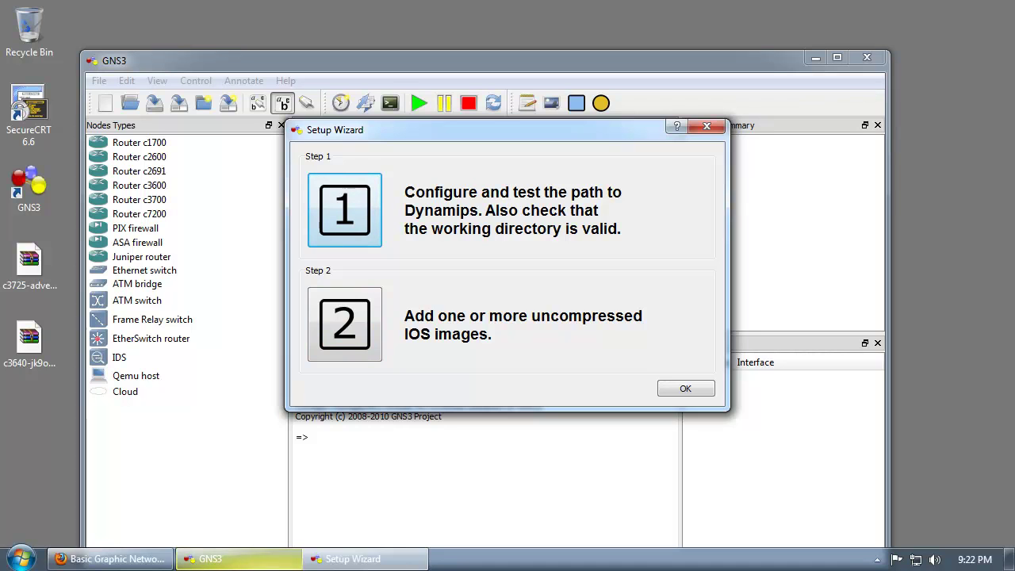
Switch to Firefox and check the recommended 3725 and 3640 IOS image file names in the lab objectives.
{"action": "left_click", "coordinate": [111, 558]}
{"action": "scroll", "coordinate": [507, 317], "scroll_direction": "down", "scroll_amount": 5}
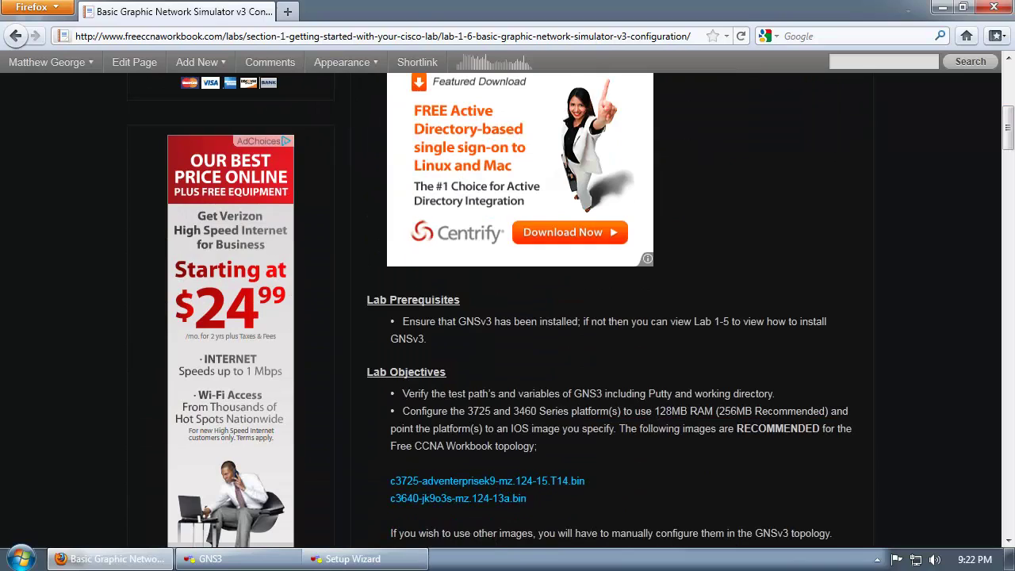
{"action": "left_click_drag", "start_coordinate": [528, 499], "coordinate": [389, 482]}
{"action": "left_click", "coordinate": [383, 479]}
{"action": "left_click_drag", "start_coordinate": [526, 498], "coordinate": [390, 481]}
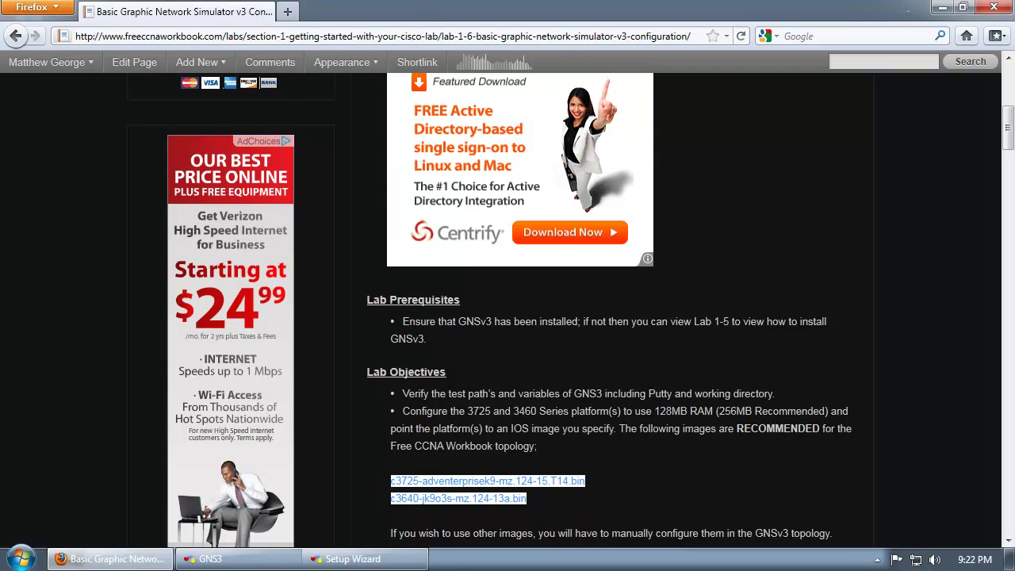
{"action": "left_click", "coordinate": [387, 481]}
{"action": "left_click_drag", "start_coordinate": [526, 497], "coordinate": [390, 480]}
{"action": "left_click", "coordinate": [390, 480]}
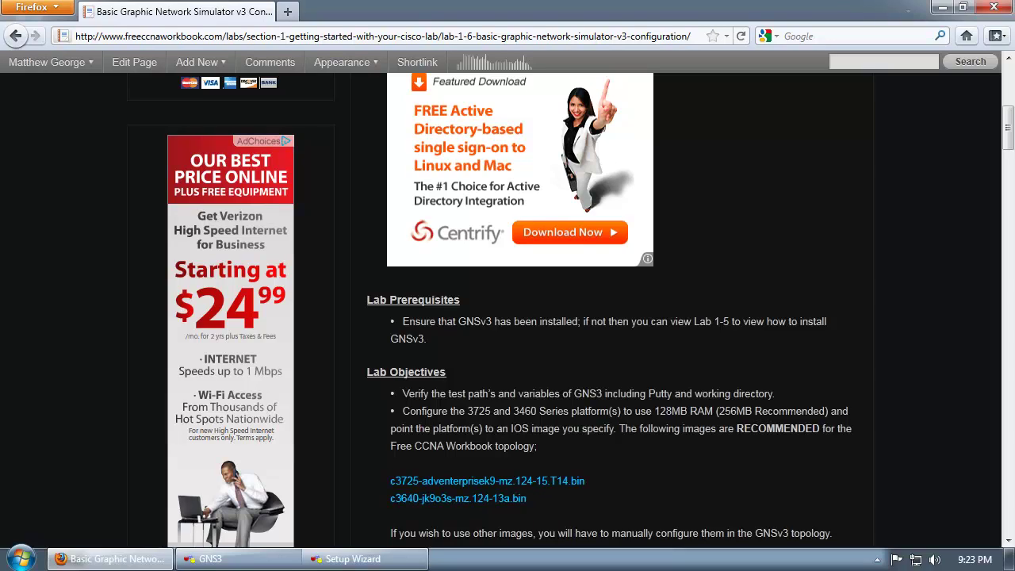
{"action": "left_click", "coordinate": [941, 8]}
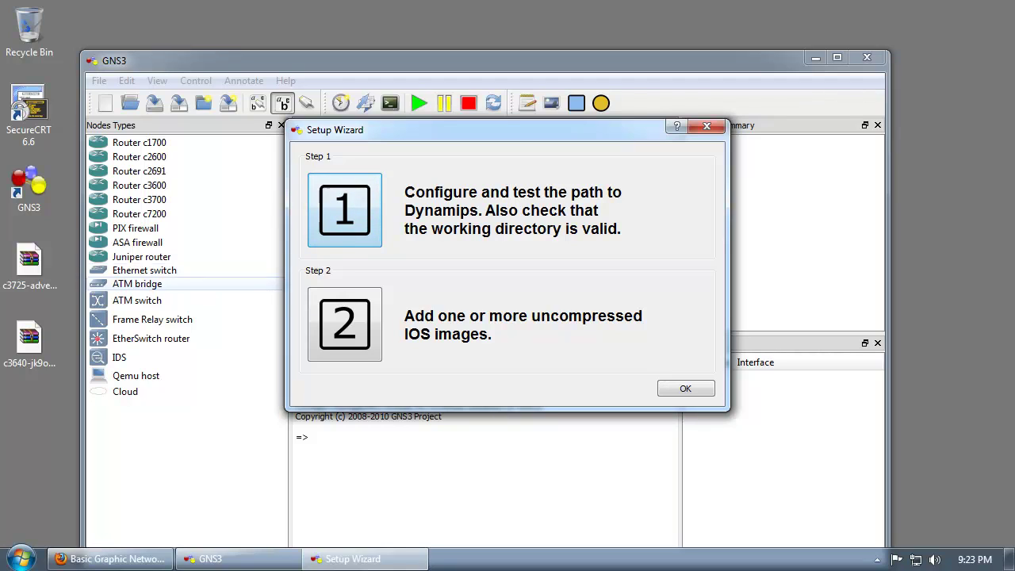
Check the full file names of the c3725 and c3640 IOS images on the desktop.
{"action": "left_click", "coordinate": [30, 266]}
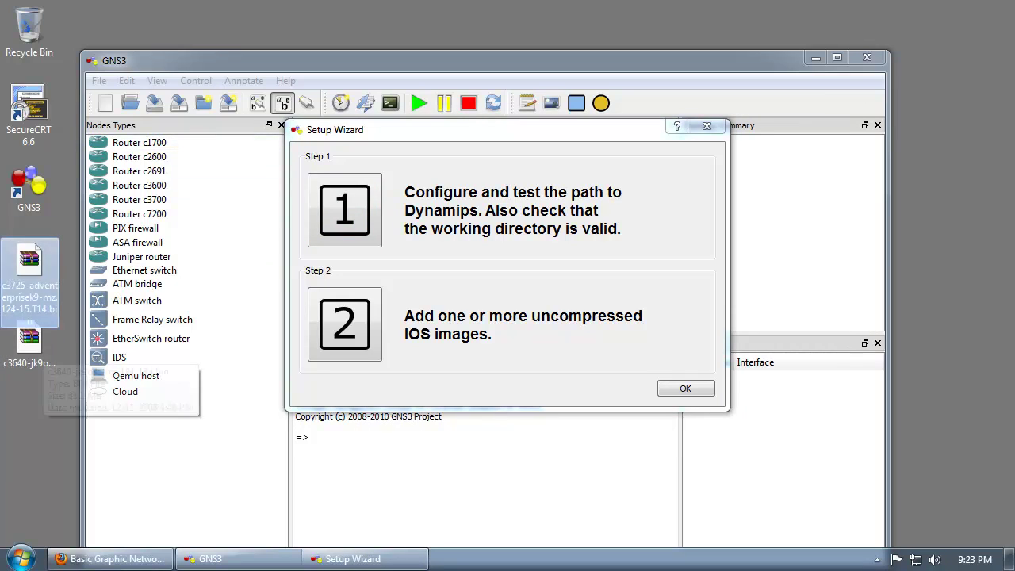
{"action": "left_click", "coordinate": [66, 226]}
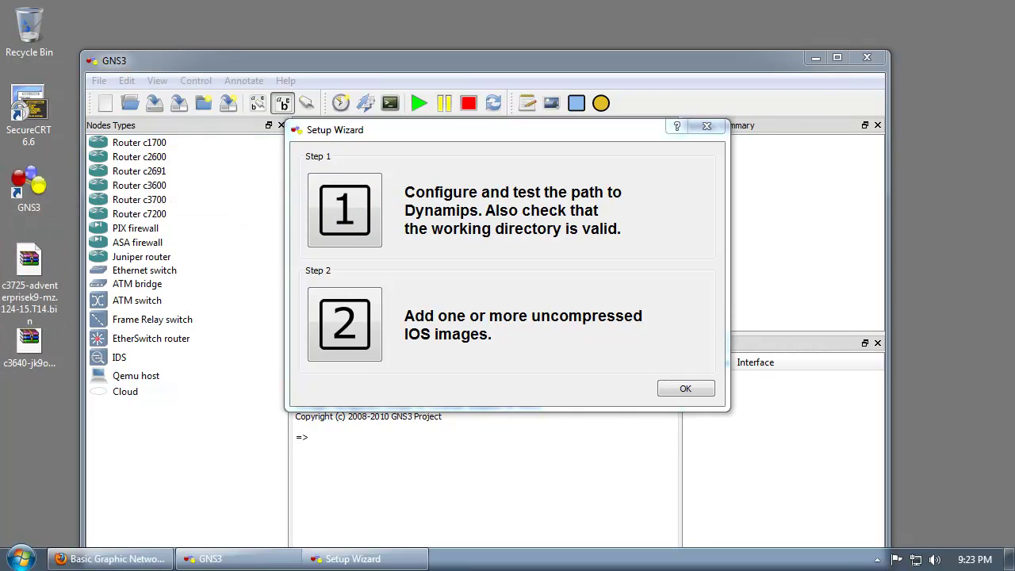
{"action": "left_click", "coordinate": [29, 341]}
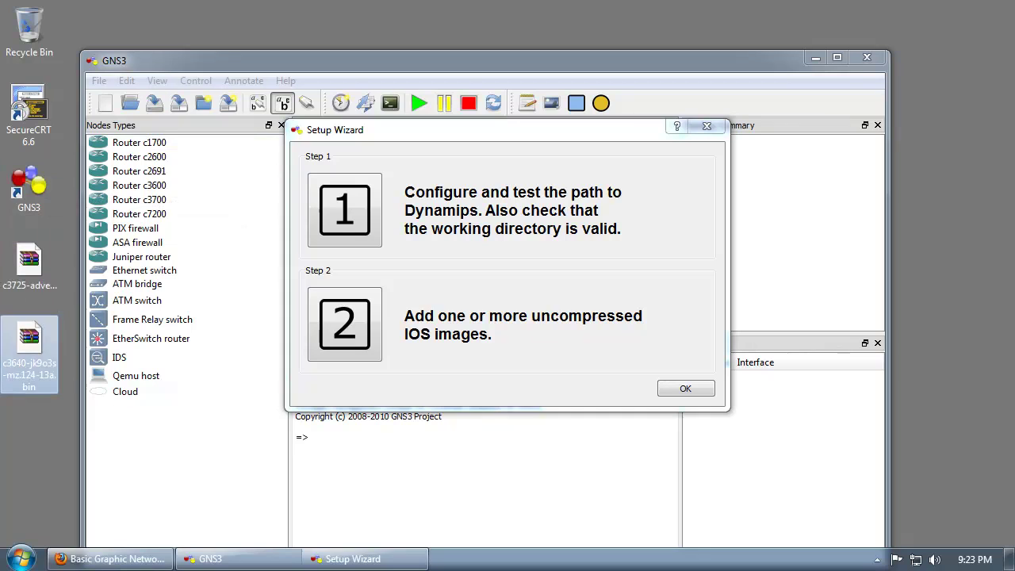
{"action": "left_click", "coordinate": [36, 425]}
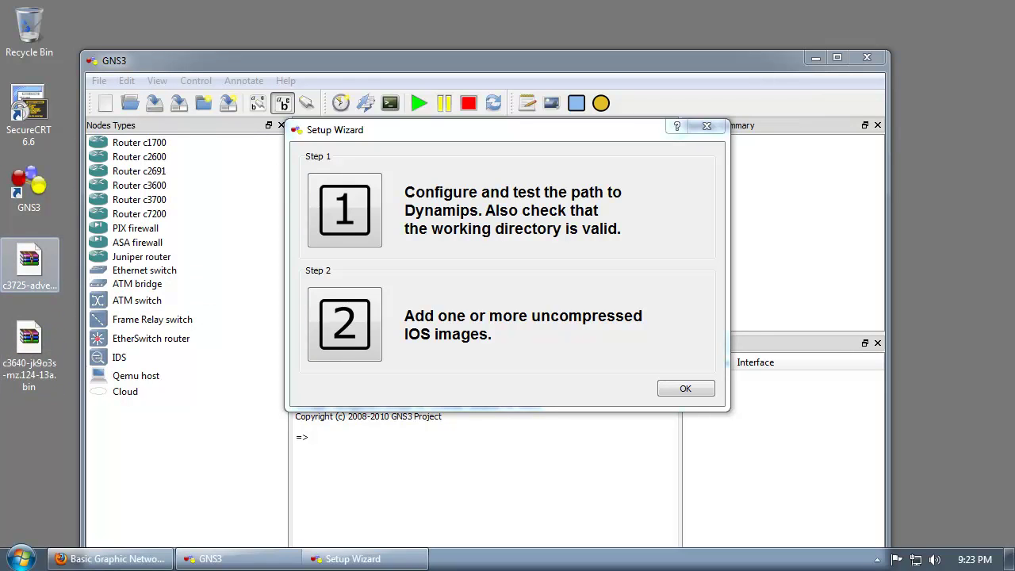
{"action": "left_click", "coordinate": [30, 265]}
{"action": "right_click", "coordinate": [29, 321]}
{"action": "key", "text": "Escape"}
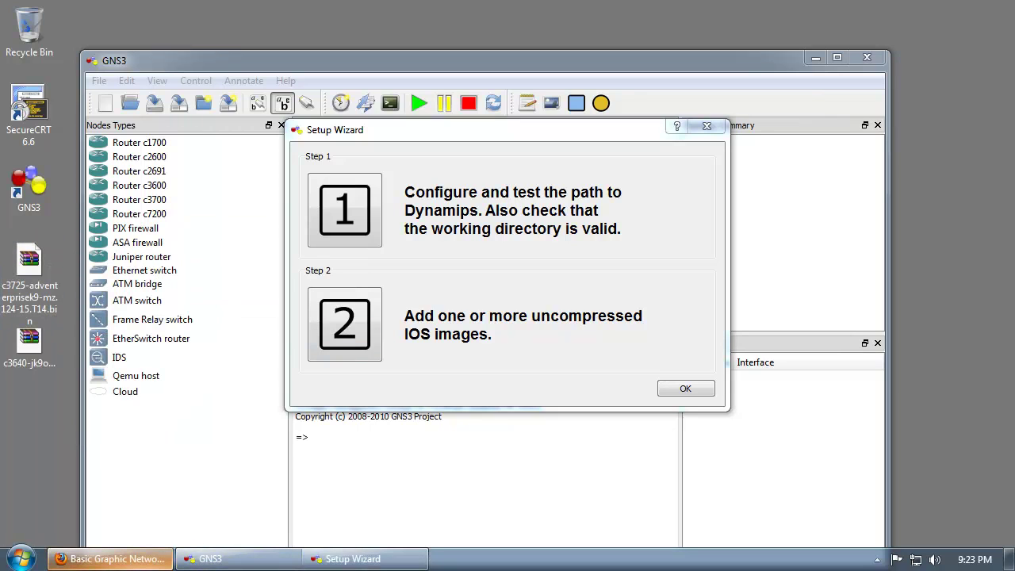
{"action": "mouse_move", "coordinate": [111, 559]}
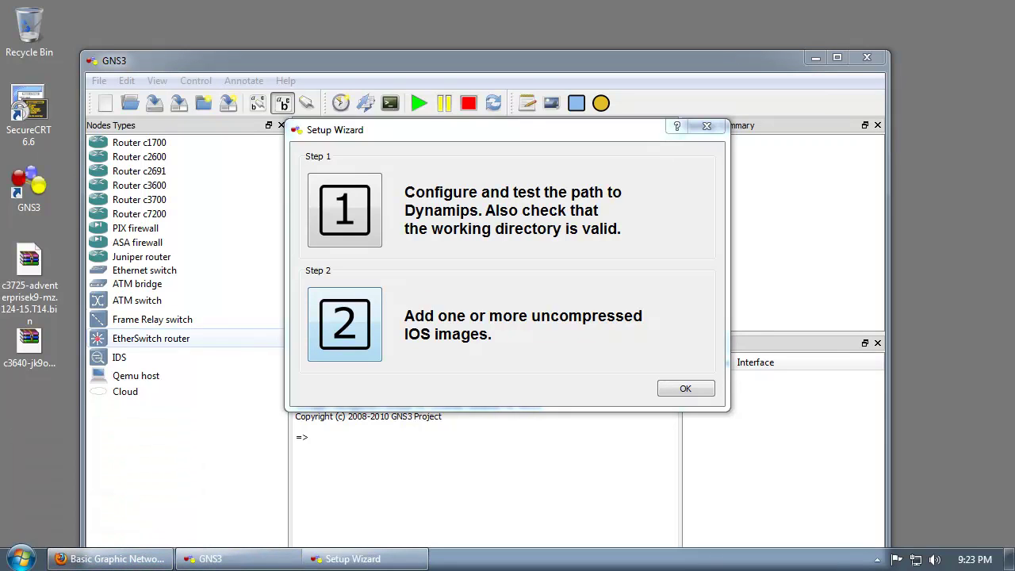
Open the c3725 IOS image in WinRAR, extract C3725-AD.BIN to the desktop and close the archive.
{"action": "mouse_move", "coordinate": [28, 260]}
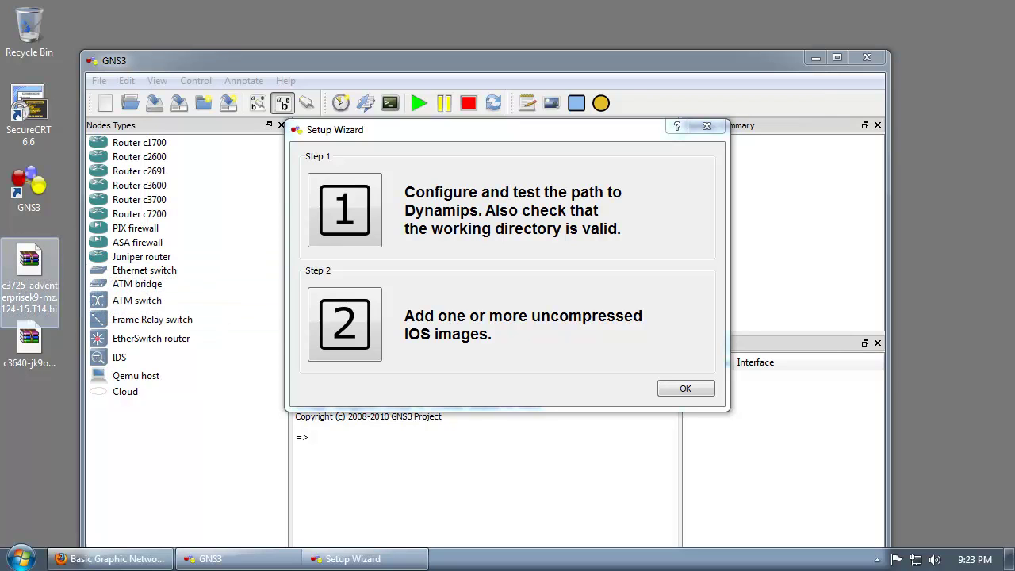
{"action": "right_click", "coordinate": [28, 249]}
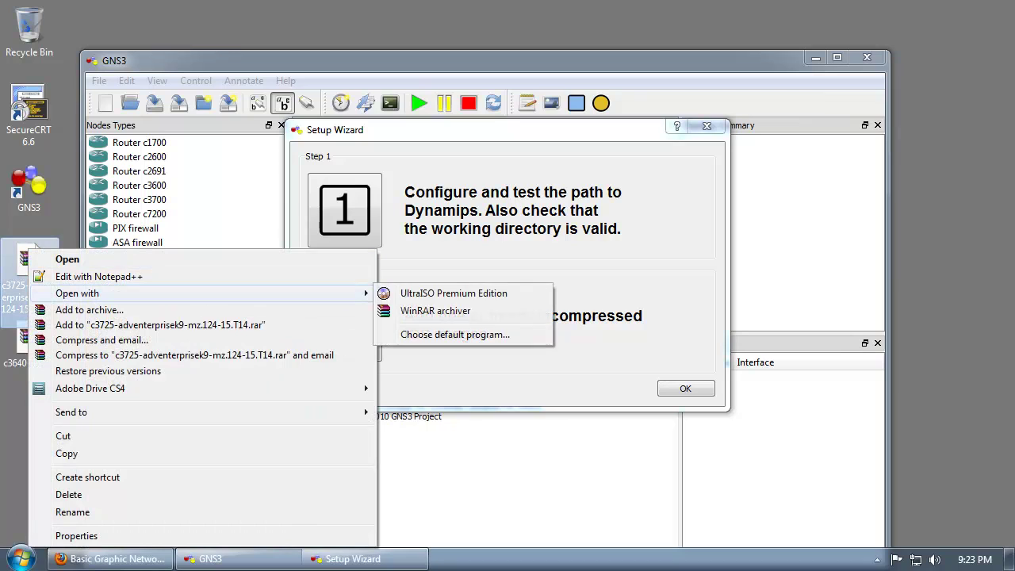
{"action": "mouse_move", "coordinate": [78, 294]}
{"action": "left_click", "coordinate": [435, 311]}
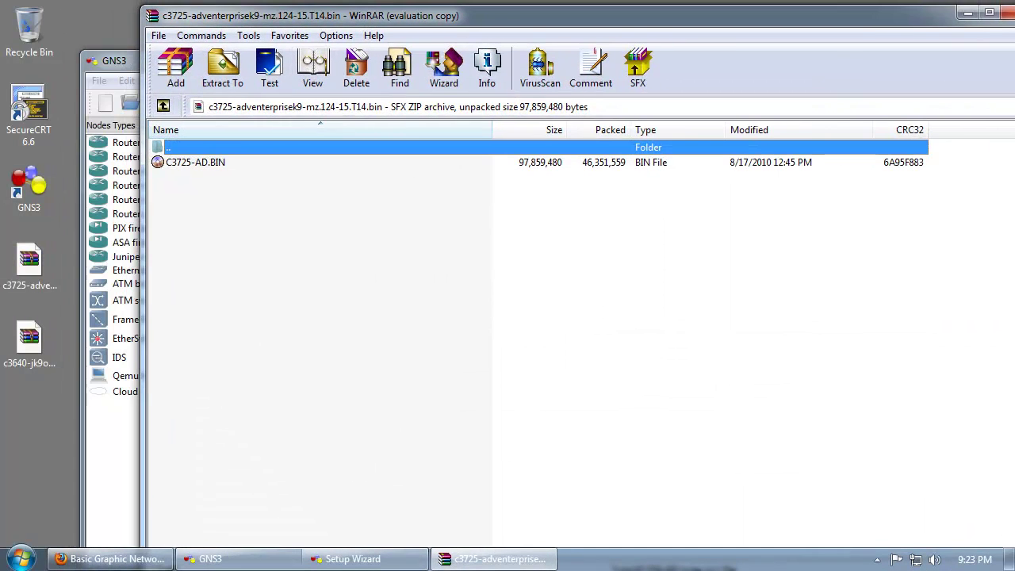
{"action": "left_click", "coordinate": [675, 303]}
{"action": "left_click_drag", "start_coordinate": [195, 163], "coordinate": [48, 444]}
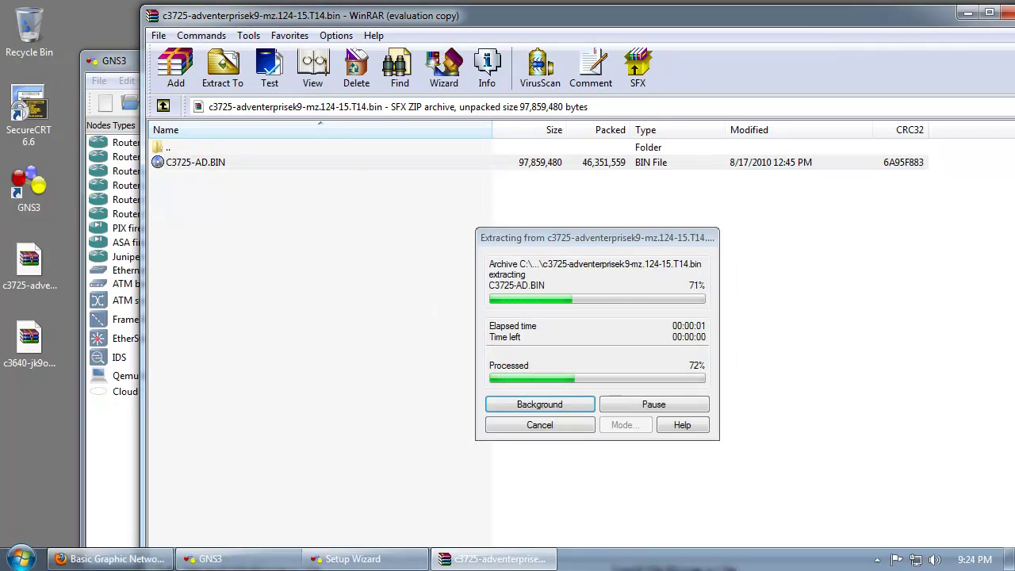
{"action": "left_click", "coordinate": [984, 9]}
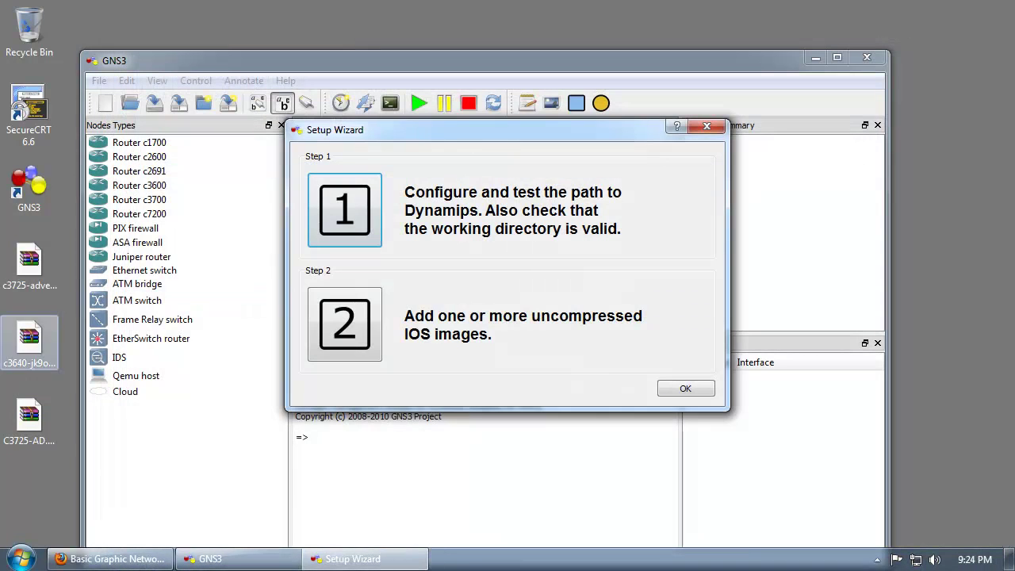
Rename the extracted C3725-AD.BIN as c3725-adventerprisek9-mz.124-15.T14.ext.bin, reusing the original image's name.
{"action": "left_click", "coordinate": [29, 262]}
{"action": "right_click", "coordinate": [30, 252]}
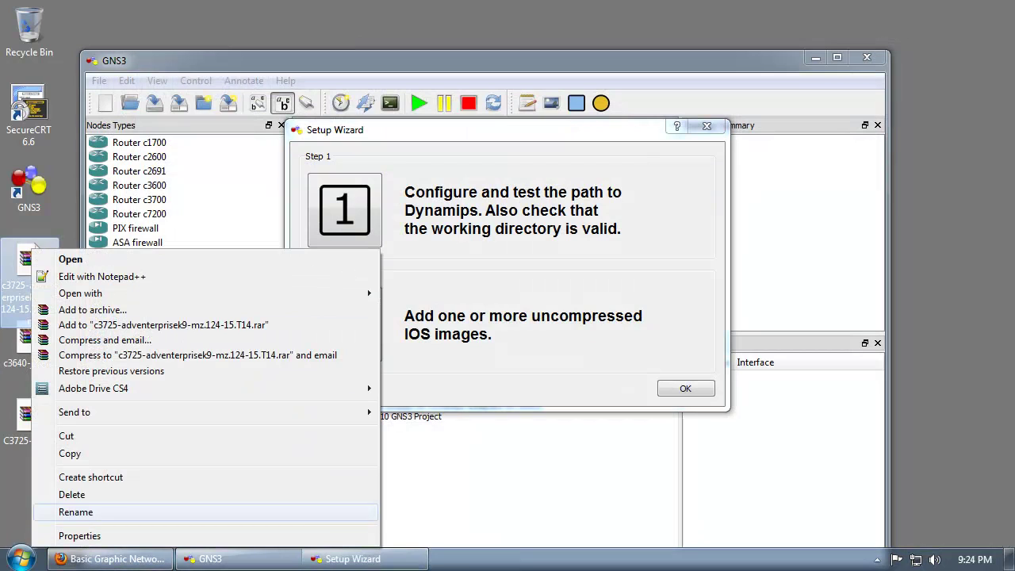
{"action": "left_click", "coordinate": [76, 512]}
{"action": "left_click", "coordinate": [29, 416]}
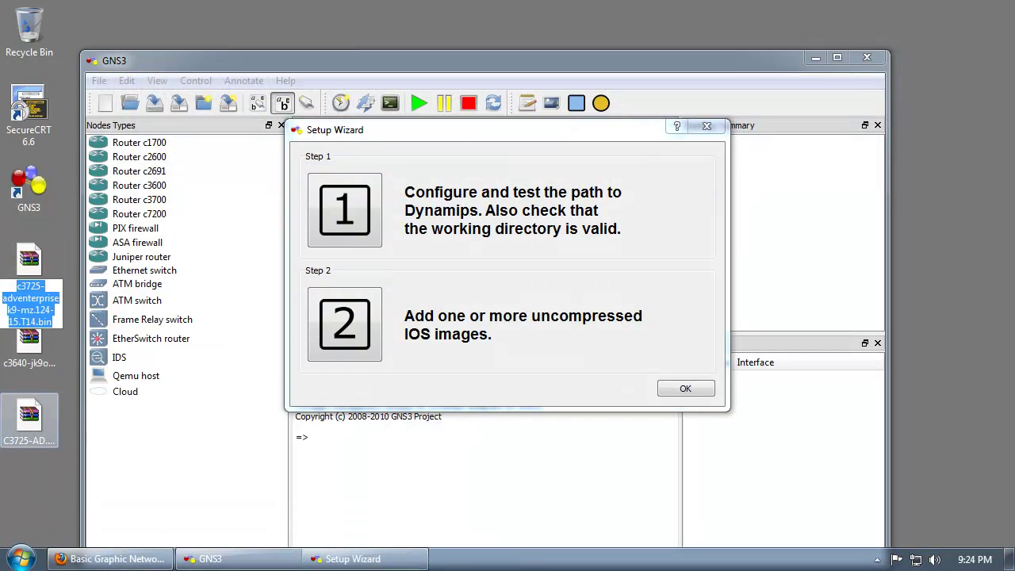
{"action": "right_click", "coordinate": [30, 418]}
{"action": "left_click", "coordinate": [75, 382]}
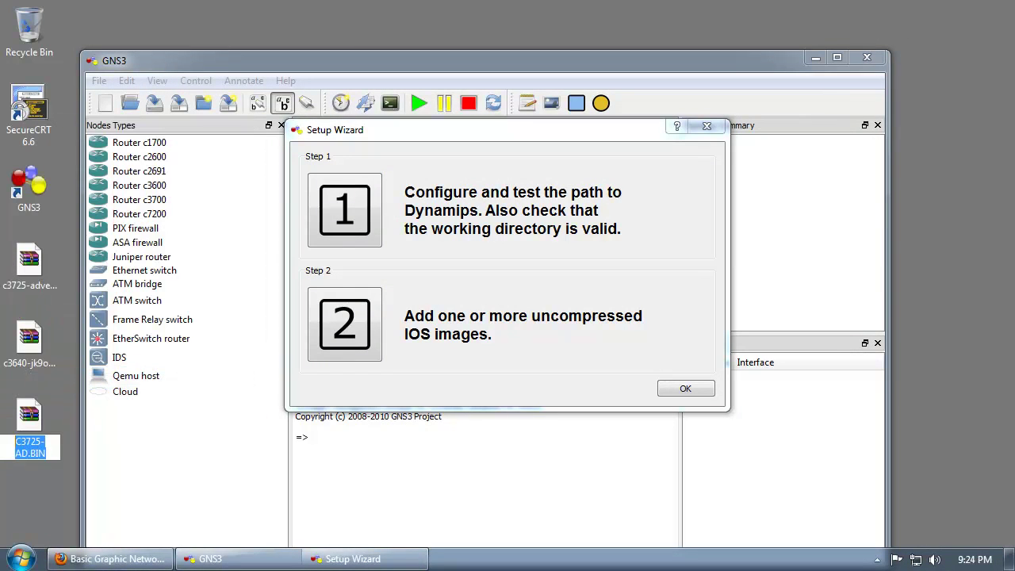
{"action": "type", "text": "c3725-adventerprisek9-mz.124-15.T14.bin"}
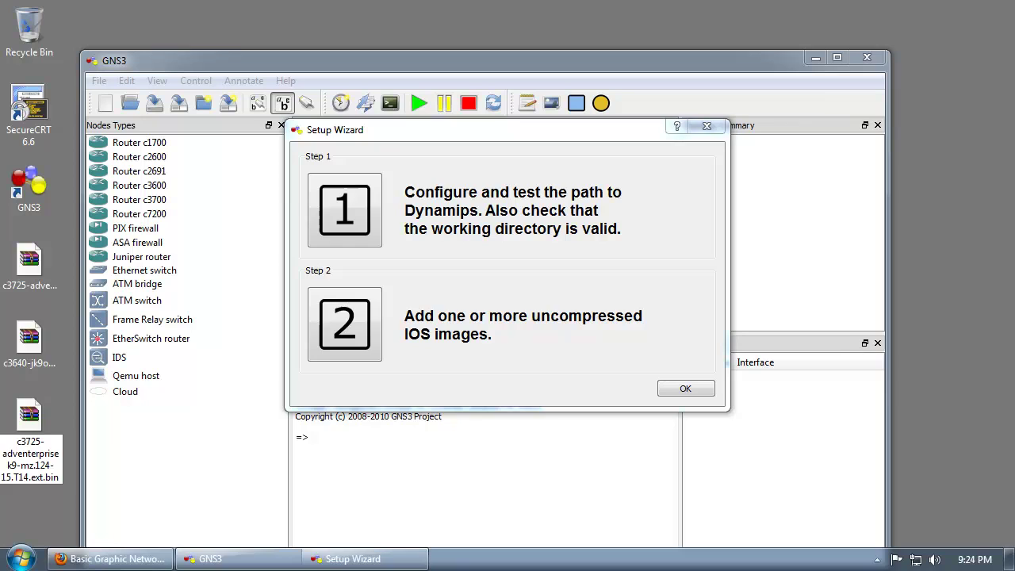
{"action": "left_click", "coordinate": [199, 284]}
{"action": "left_click", "coordinate": [30, 428]}
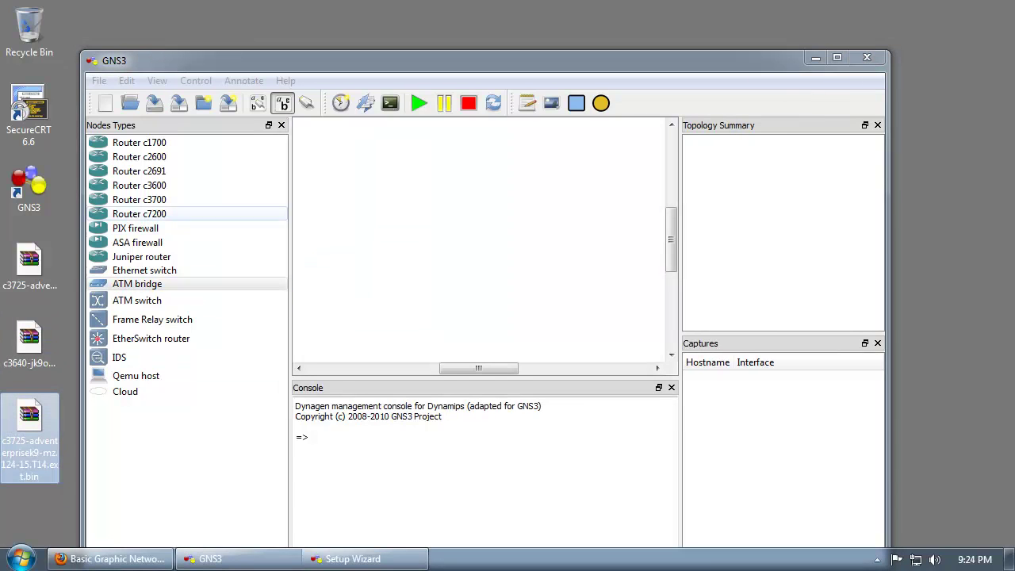
Open the c3640 IOS image in WinRAR, extract C3640-JK.BIN to the desktop and close the archive.
{"action": "left_click", "coordinate": [137, 284]}
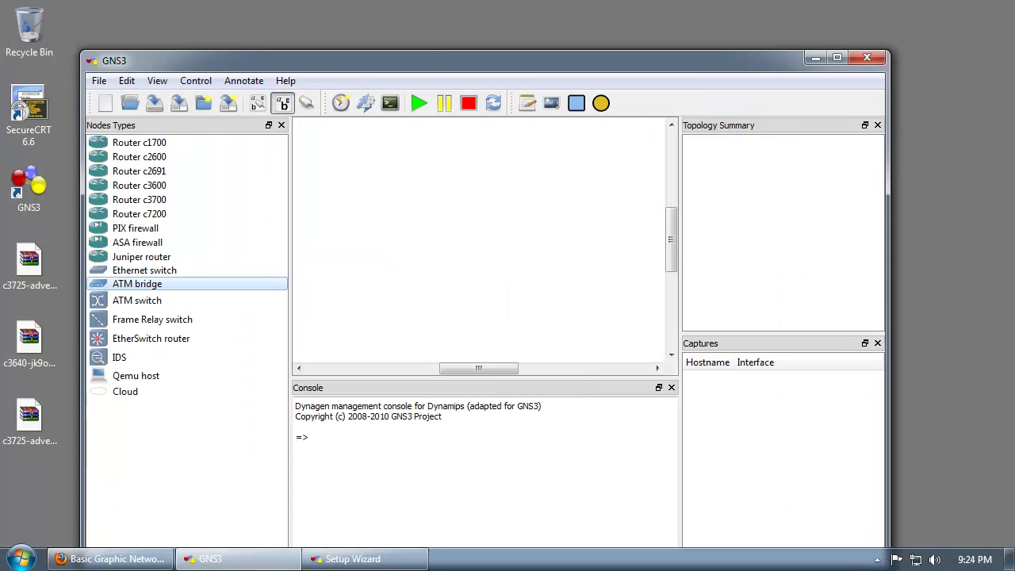
{"action": "left_click_drag", "start_coordinate": [269, 60], "coordinate": [347, 36]}
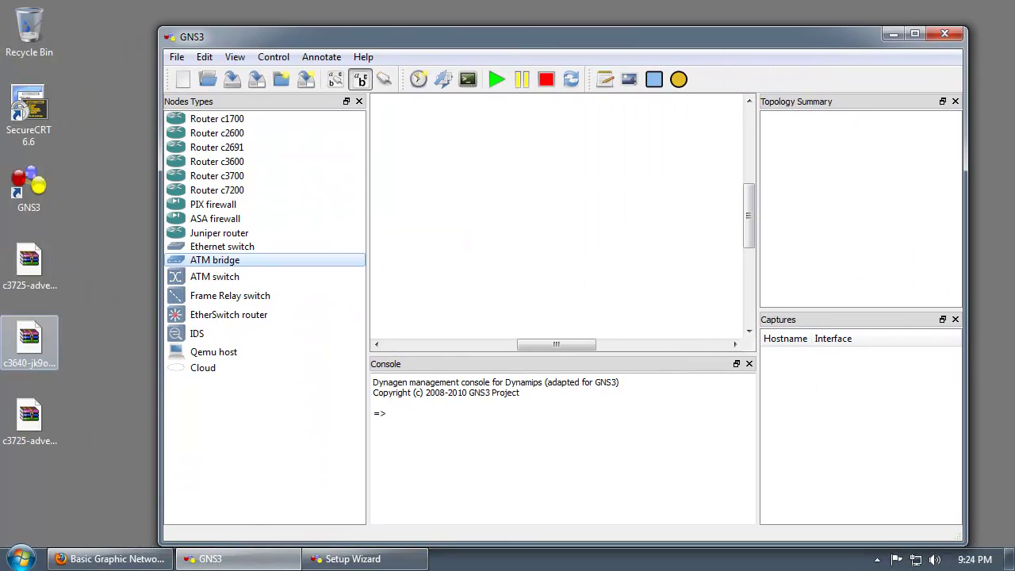
{"action": "right_click", "coordinate": [29, 327]}
{"action": "mouse_move", "coordinate": [119, 71]}
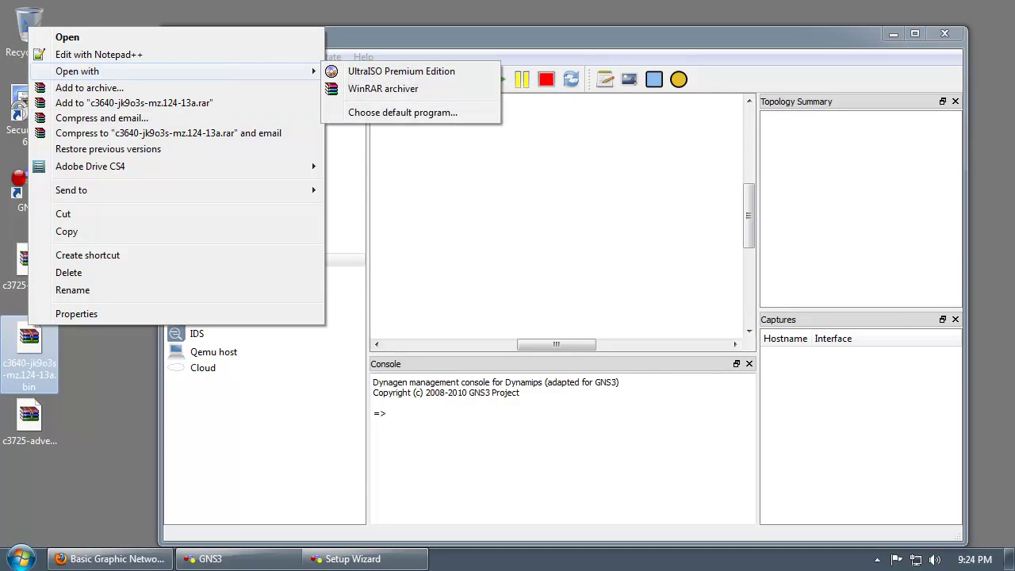
{"action": "left_click", "coordinate": [383, 88]}
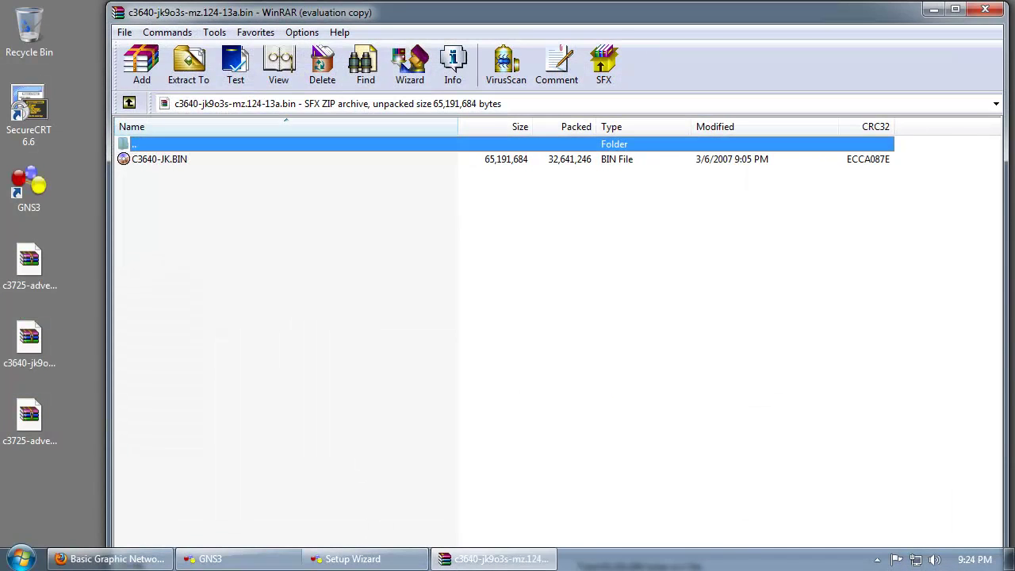
{"action": "left_click_drag", "start_coordinate": [159, 159], "coordinate": [32, 495]}
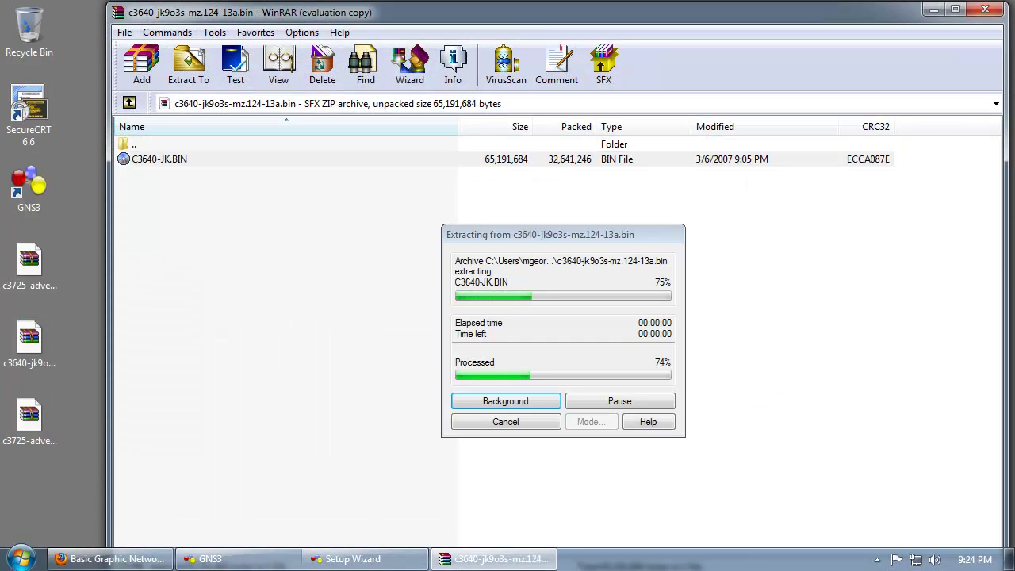
{"action": "left_click", "coordinate": [984, 9]}
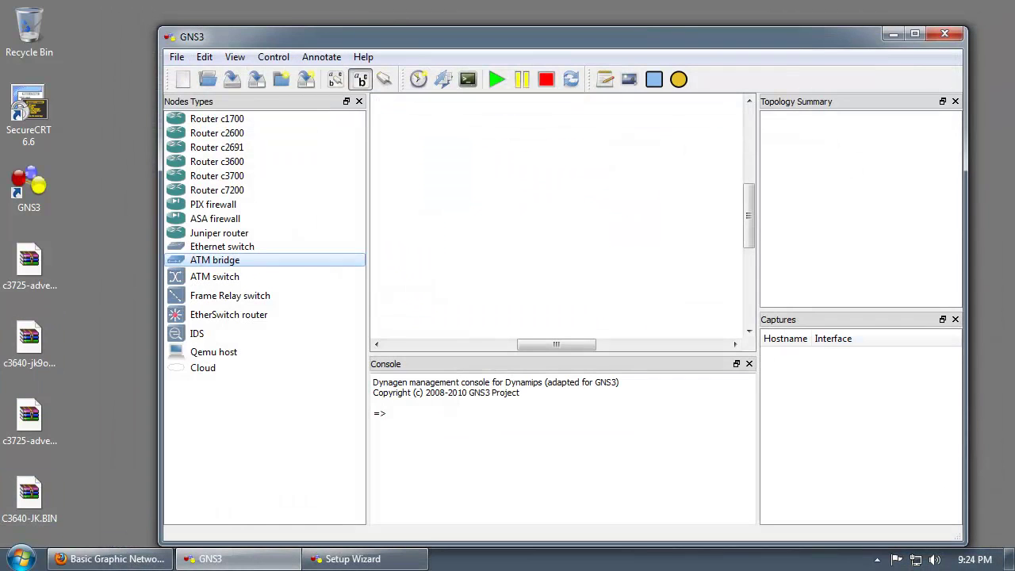
Rename the extracted C3640-JK.BIN as c3640-jk9o3s-mz.124-13a.ext.BIN, reusing the original image's name.
{"action": "right_click", "coordinate": [40, 342]}
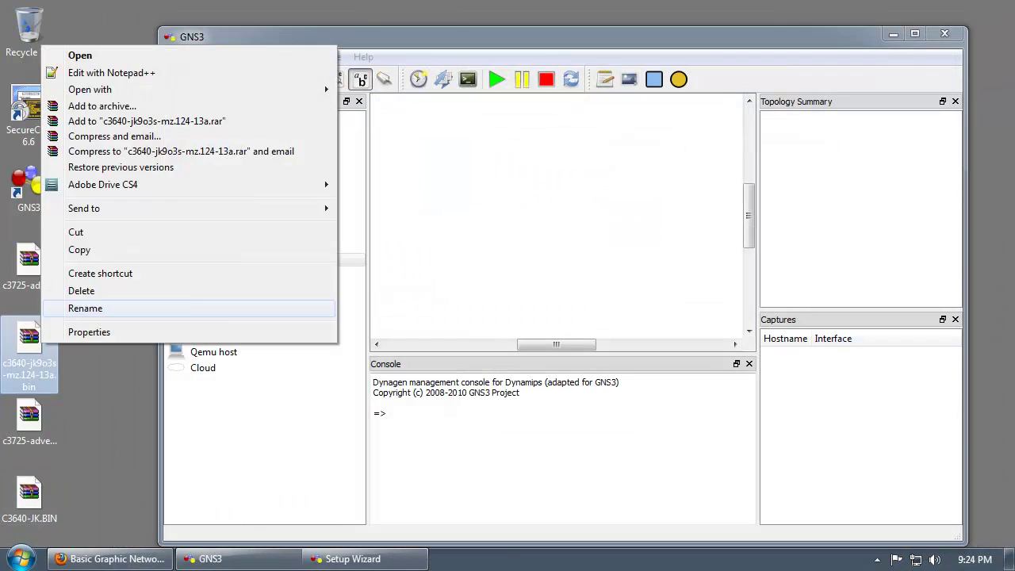
{"action": "left_click", "coordinate": [86, 307]}
{"action": "key", "text": "ctrl+c"}
{"action": "key", "text": "Escape"}
{"action": "key", "text": "Down"}
{"action": "key", "text": "Down"}
{"action": "key", "text": "shift+F10"}
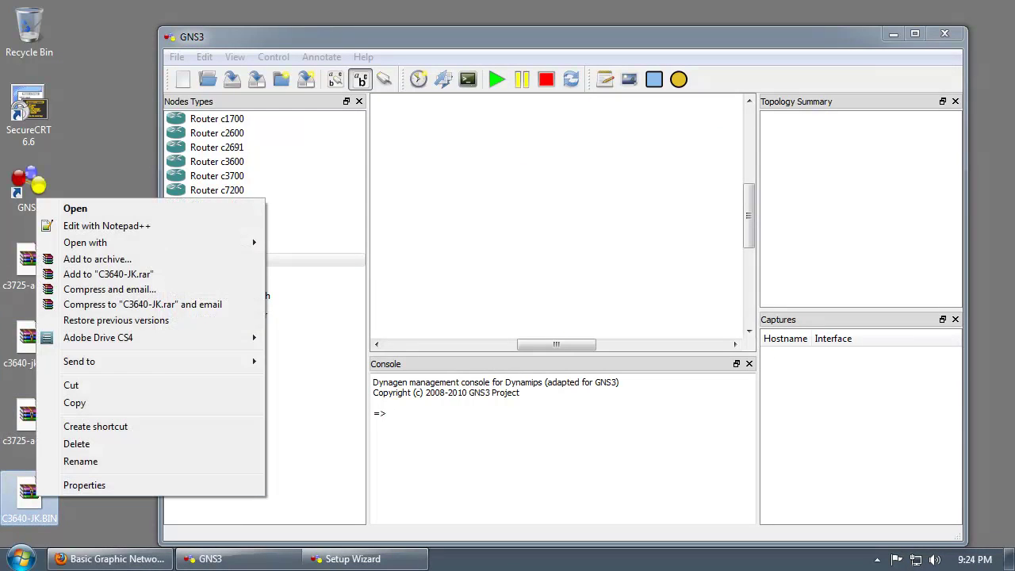
{"action": "key", "text": "Up"}
{"action": "key", "text": "Up"}
{"action": "key", "text": "Return"}
{"action": "key", "text": "ctrl+v"}
{"action": "key", "text": "Return"}
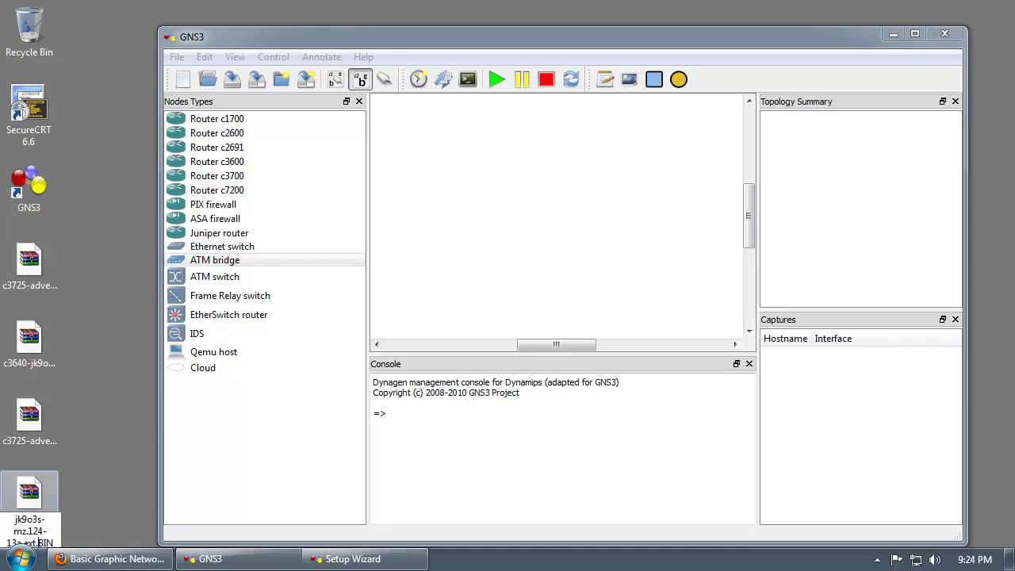
{"action": "key", "text": "Return"}
Place the extracted c3640 image beside the extracted c3725 image on the desktop.
{"action": "left_click_drag", "start_coordinate": [29, 491], "coordinate": [88, 428]}
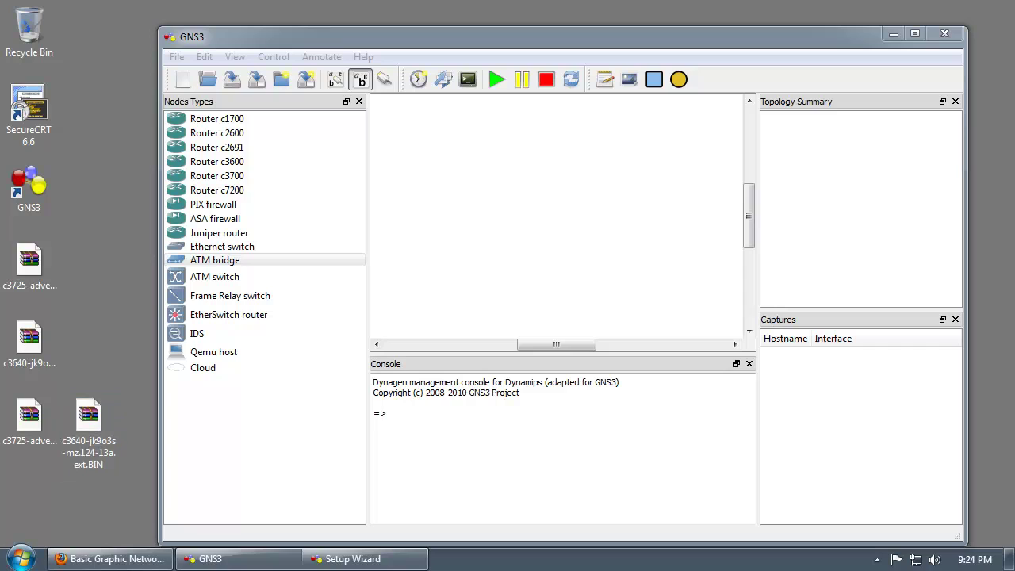
{"action": "left_click", "coordinate": [29, 341]}
{"action": "left_click_drag", "start_coordinate": [119, 508], "coordinate": [6, 419]}
{"action": "right_click", "coordinate": [29, 419]}
{"action": "left_click", "coordinate": [88, 419]}
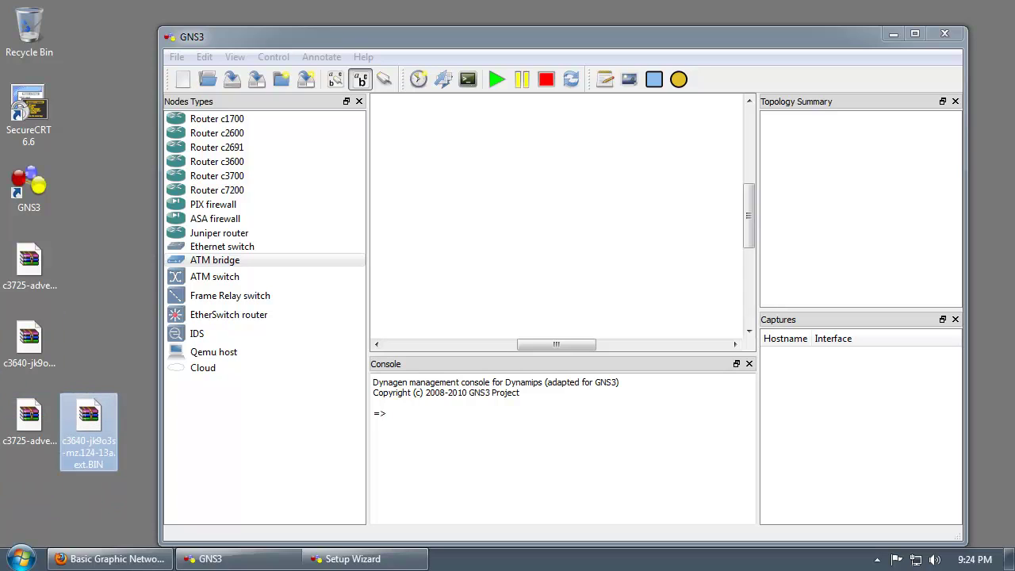
{"action": "left_click_drag", "start_coordinate": [141, 415], "coordinate": [16, 438]}
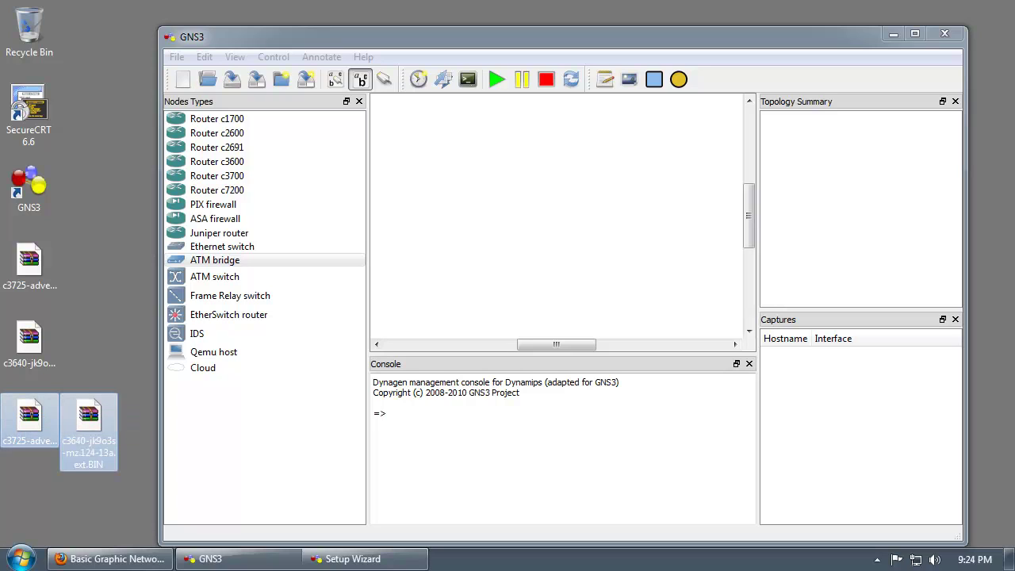
{"action": "left_click", "coordinate": [50, 498]}
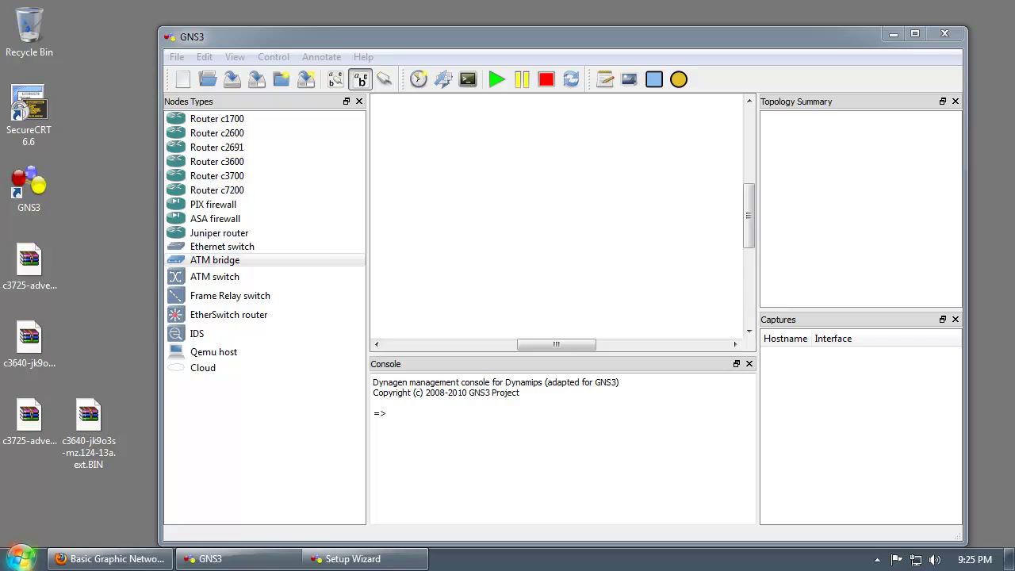
Browse to the C:\Program Files (x86)\GNS3 folder in Windows Explorer.
{"action": "left_click", "coordinate": [20, 558]}
{"action": "left_click", "coordinate": [336, 313]}
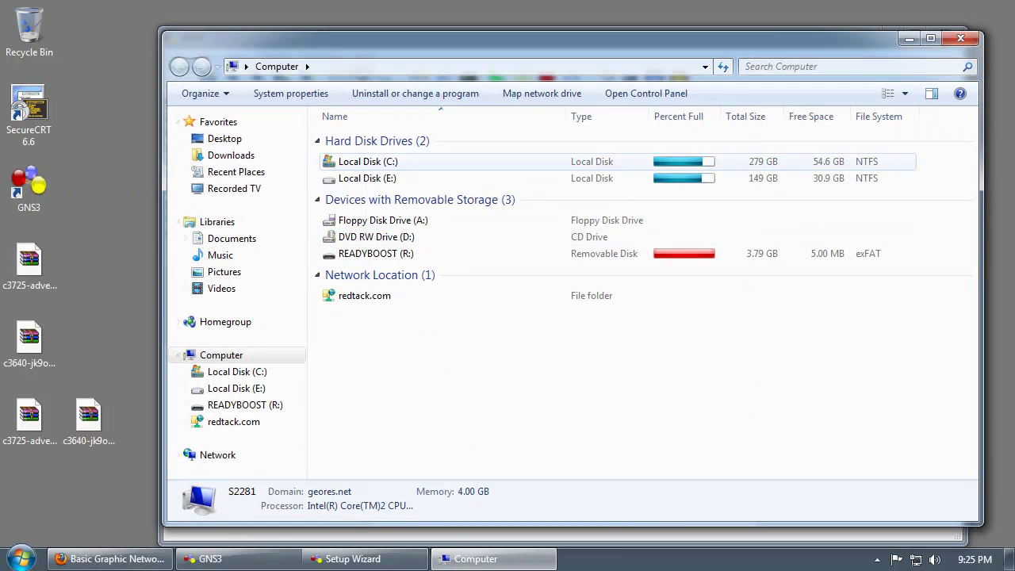
{"action": "double_click", "coordinate": [372, 162]}
{"action": "double_click", "coordinate": [528, 143]}
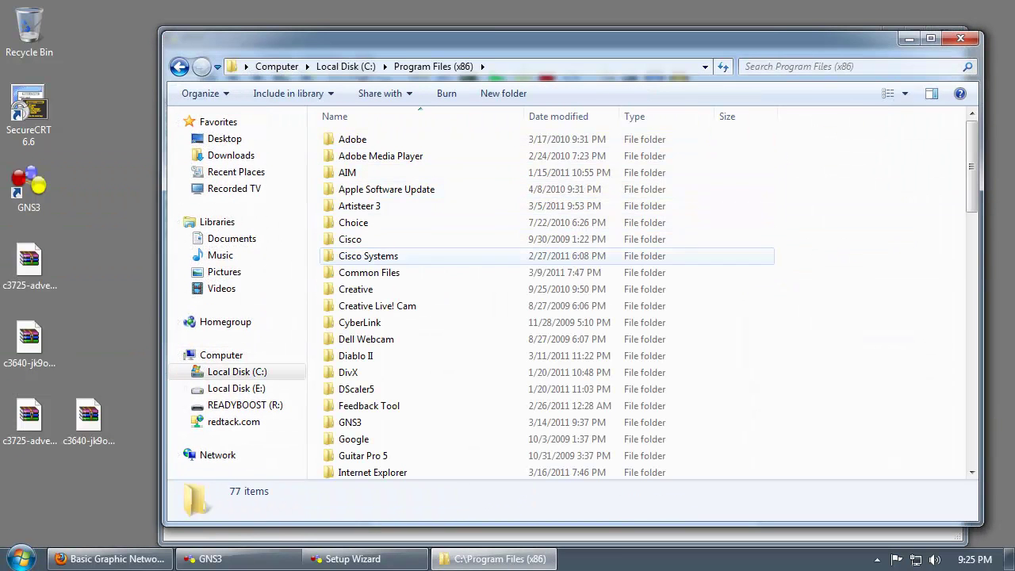
{"action": "double_click", "coordinate": [350, 422]}
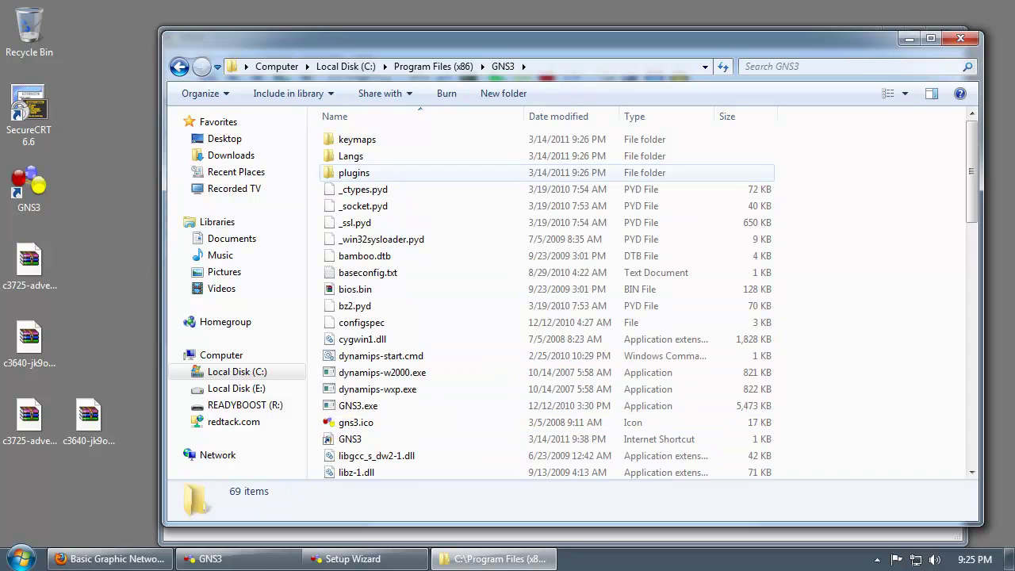
Create a folder named images inside the GNS3 program folder and open it.
{"action": "right_click", "coordinate": [791, 167]}
{"action": "mouse_move", "coordinate": [827, 390]}
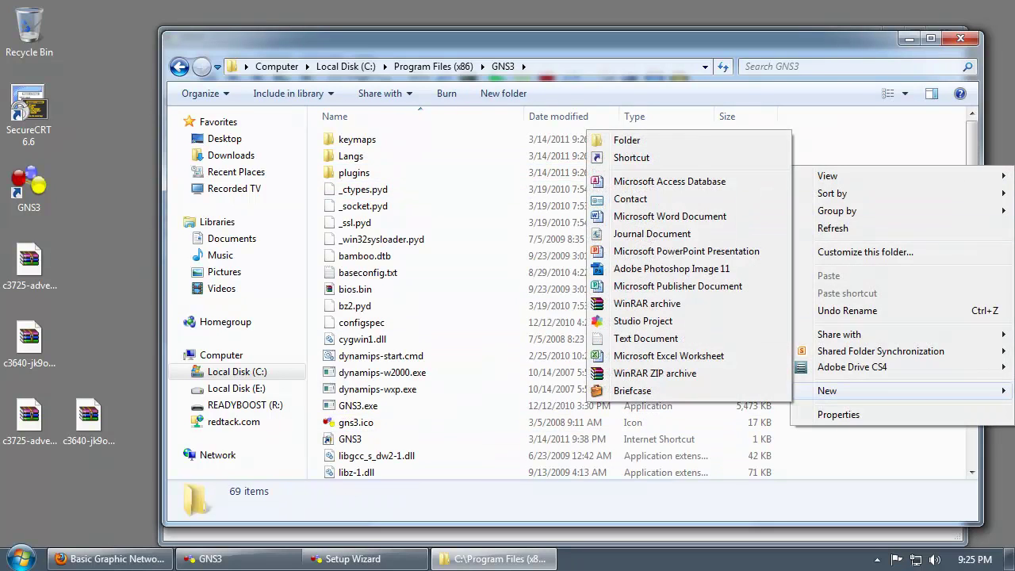
{"action": "left_click", "coordinate": [626, 140]}
{"action": "type", "text": "images"}
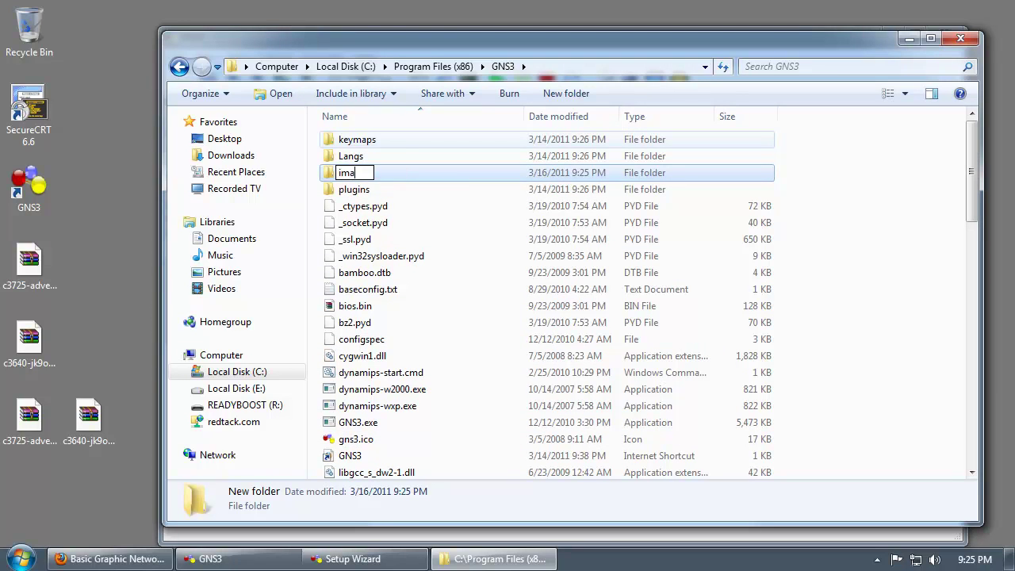
{"action": "key", "text": "Return"}
{"action": "key", "text": "Return"}
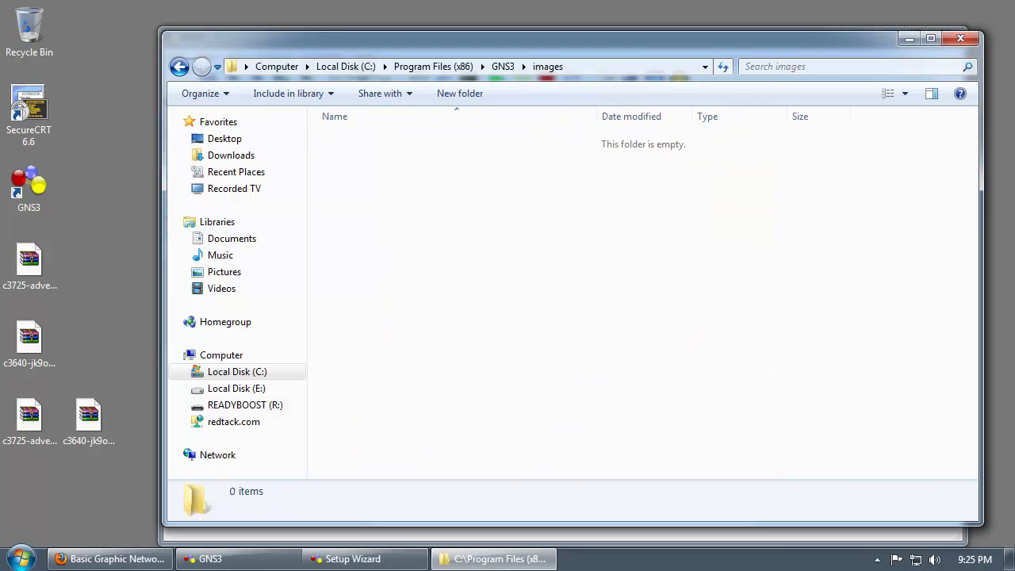
Move both extracted IOS images from the desktop into the images folder, check its full path and close the Explorer window.
{"action": "left_click_drag", "start_coordinate": [117, 389], "coordinate": [4, 476]}
{"action": "left_click_drag", "start_coordinate": [28, 416], "coordinate": [555, 273]}
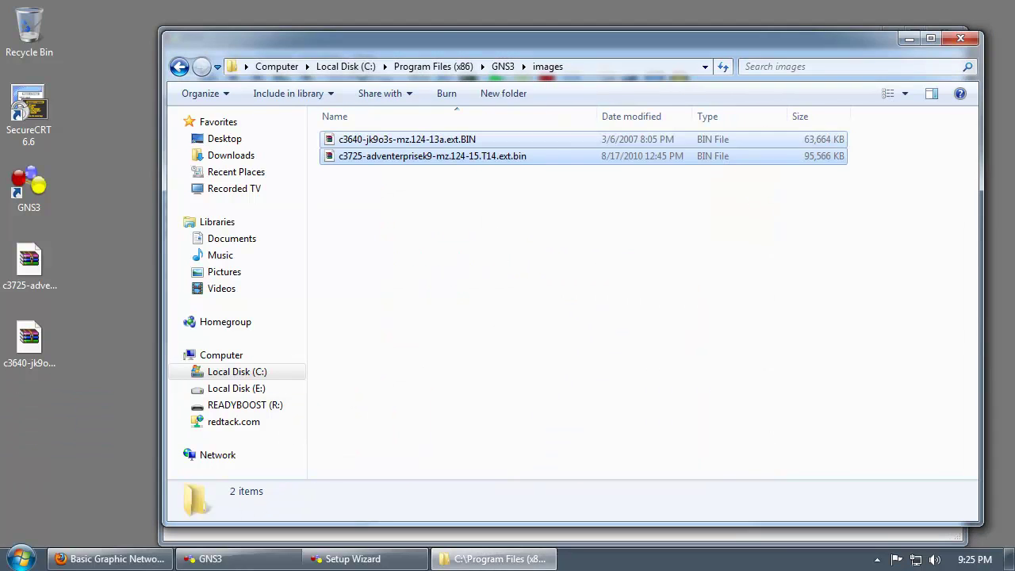
{"action": "left_click", "coordinate": [555, 274]}
{"action": "left_click_drag", "start_coordinate": [579, 41], "coordinate": [561, 26]}
{"action": "left_click", "coordinate": [563, 51]}
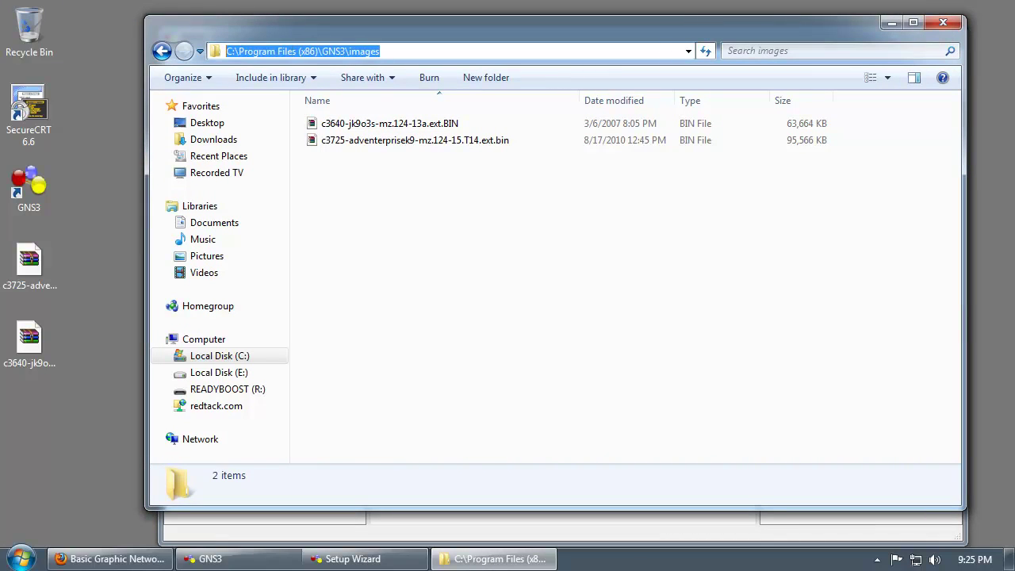
{"action": "left_click", "coordinate": [943, 22]}
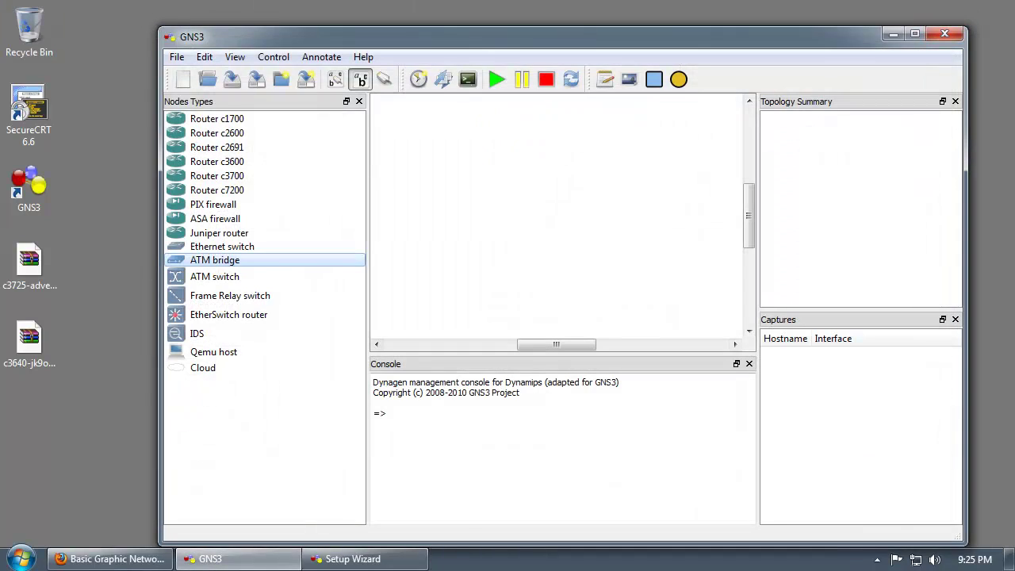
Open the IOS image settings from step 2 of the Setup Wizard and set platform c3700, model 3725 and 128 MB default RAM.
{"action": "left_click", "coordinate": [349, 559]}
{"action": "left_click", "coordinate": [345, 324]}
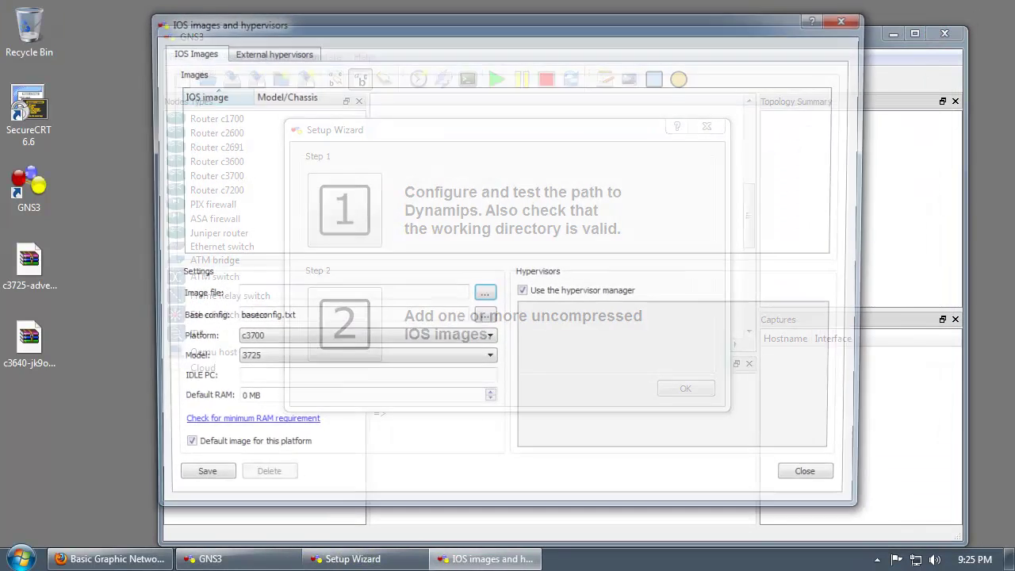
{"action": "left_click", "coordinate": [362, 340]}
{"action": "left_click", "coordinate": [362, 340]}
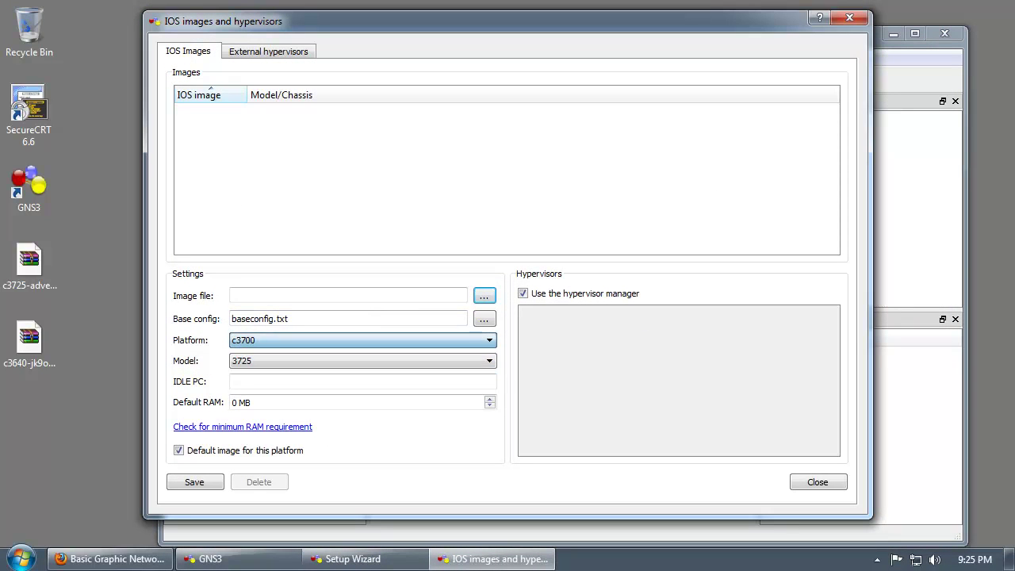
{"action": "left_click", "coordinate": [362, 361]}
{"action": "left_click", "coordinate": [363, 361]}
{"action": "left_click", "coordinate": [356, 402]}
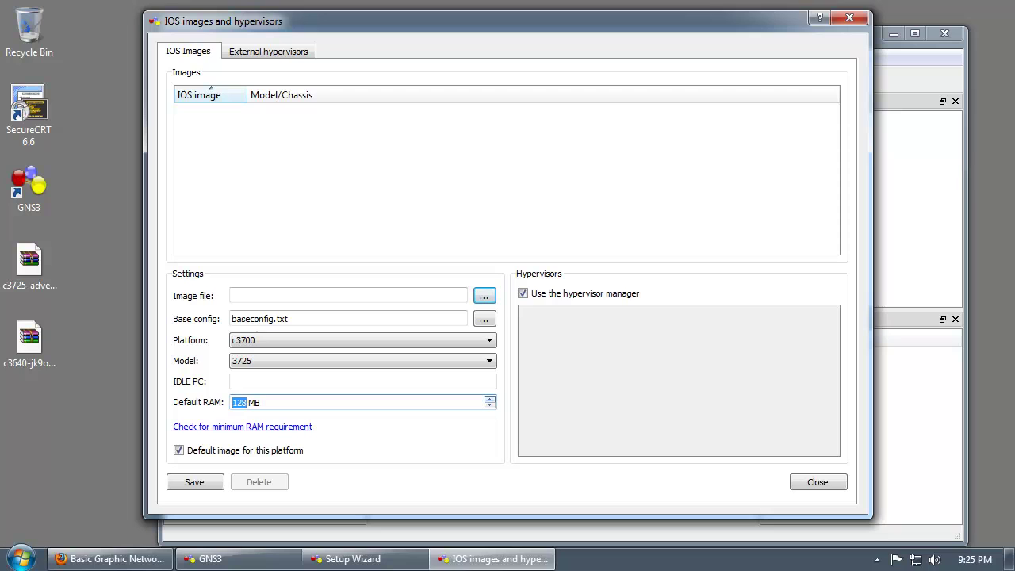
Choose c3725-adventerprisek9-mz.124-15.T14.ext.bin from the GNS3 images folder as the image file and save the 3725 entry.
{"action": "left_click", "coordinate": [349, 295]}
{"action": "left_click", "coordinate": [485, 296]}
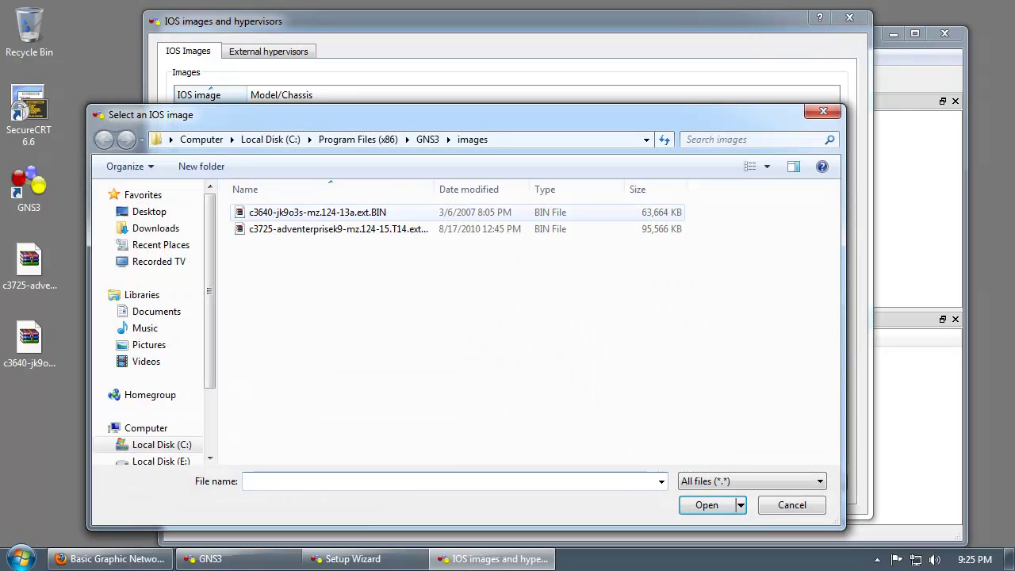
{"action": "left_click_drag", "start_coordinate": [433, 189], "coordinate": [476, 189]}
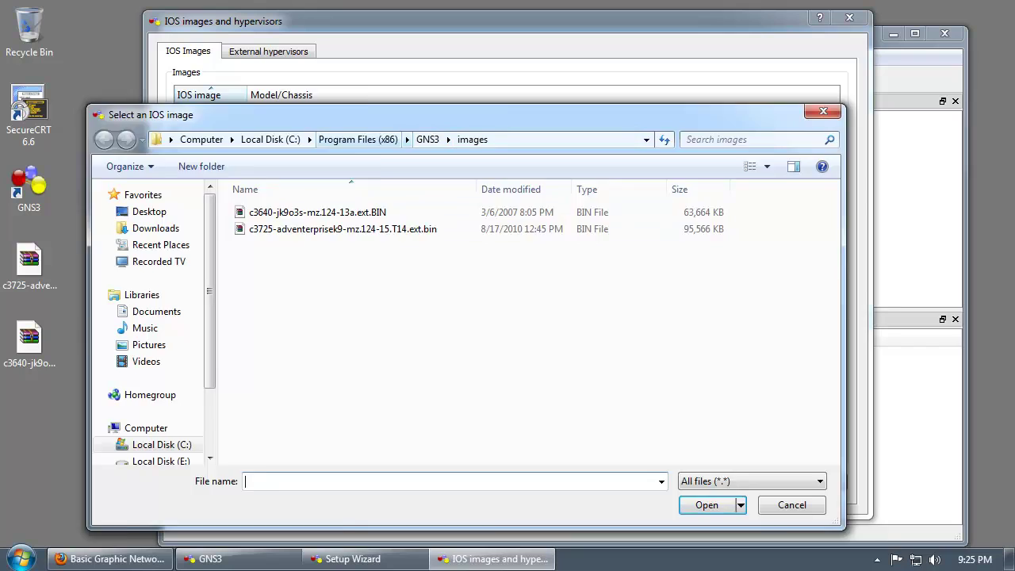
{"action": "left_click_drag", "start_coordinate": [361, 116], "coordinate": [393, 88]}
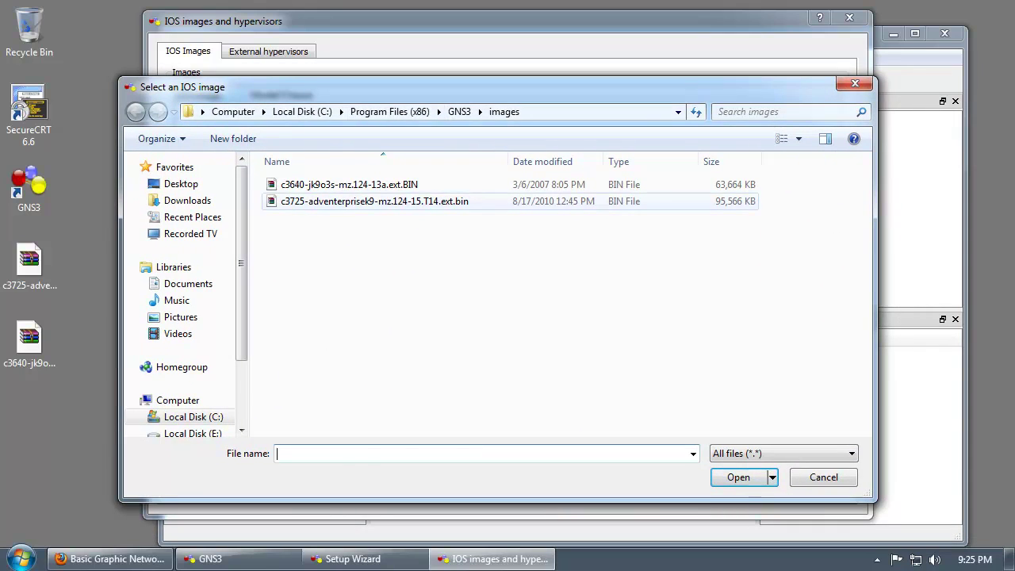
{"action": "double_click", "coordinate": [373, 200]}
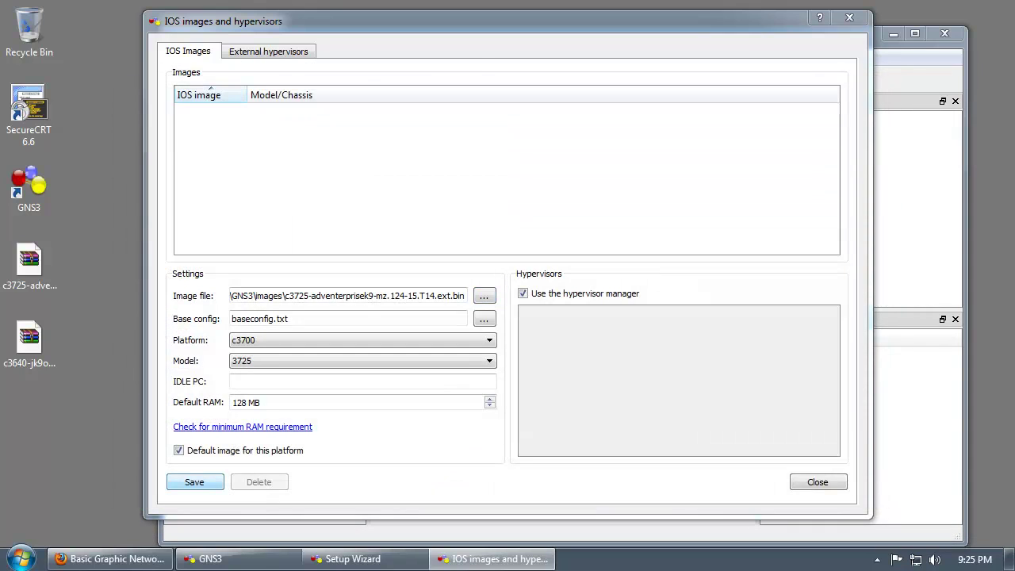
{"action": "left_click", "coordinate": [194, 482]}
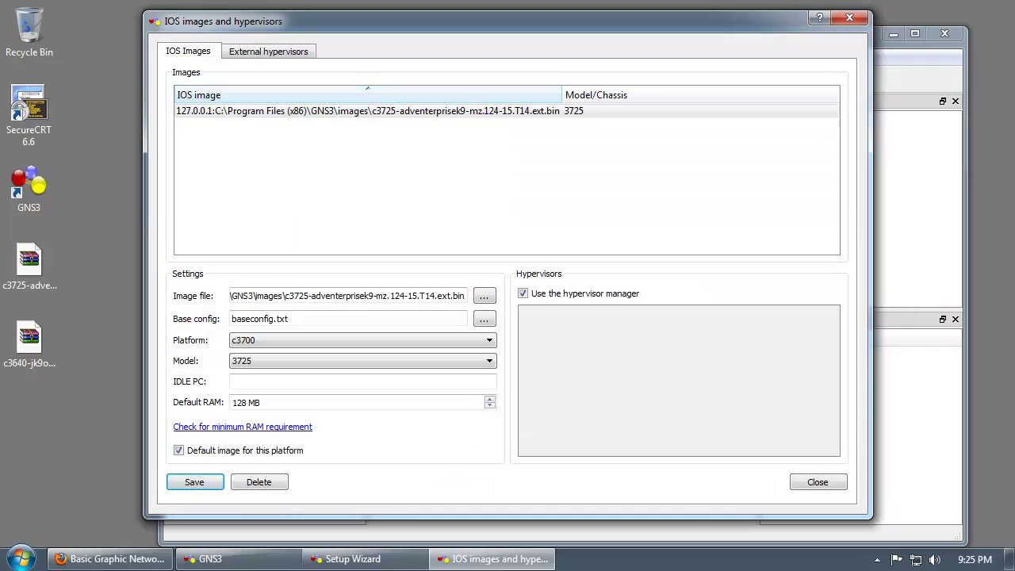
Set the platform to c3600 and the model to 3640 for the second IOS image entry.
{"action": "left_click", "coordinate": [333, 341]}
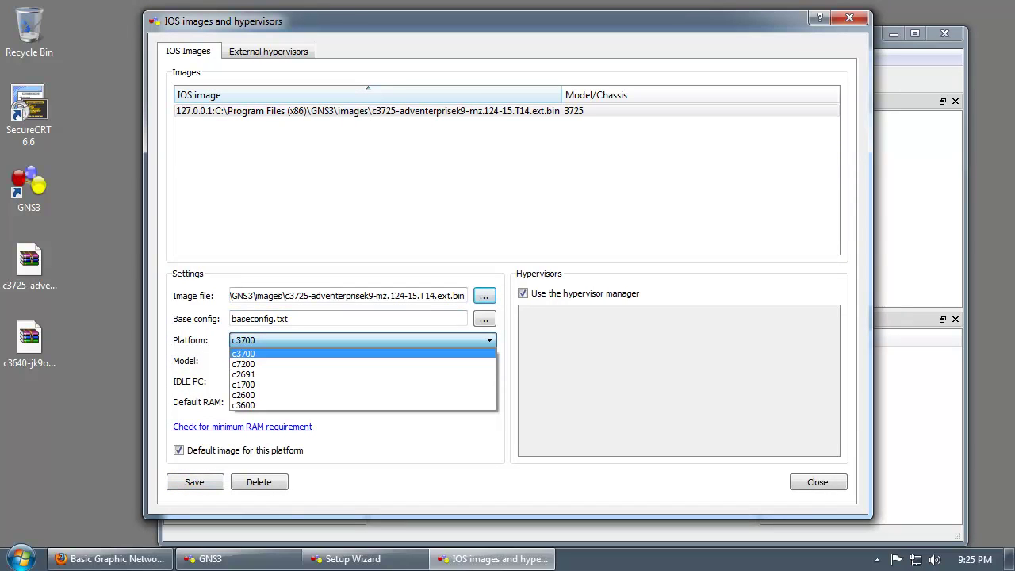
{"action": "left_click", "coordinate": [317, 406]}
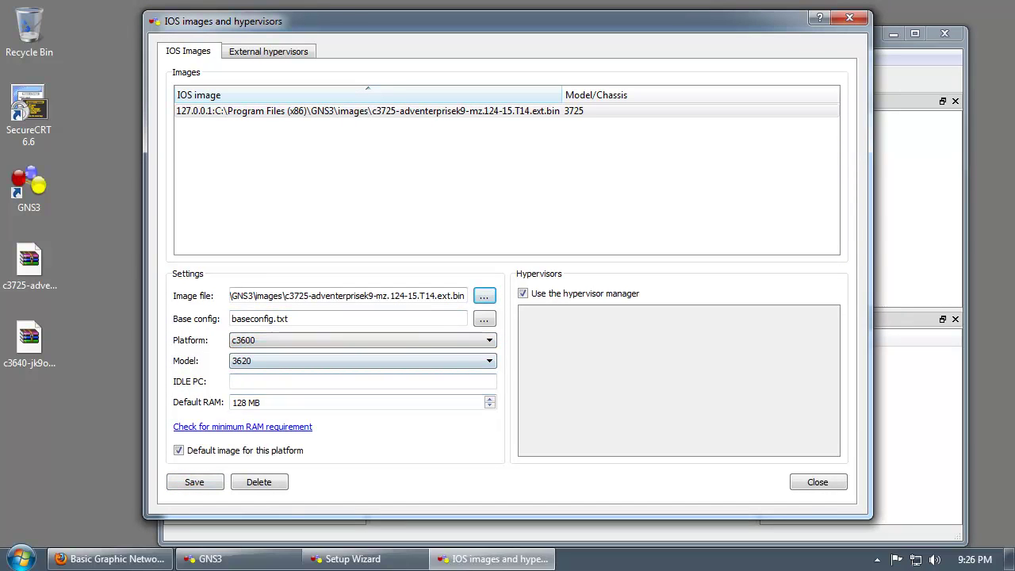
{"action": "left_click", "coordinate": [362, 360]}
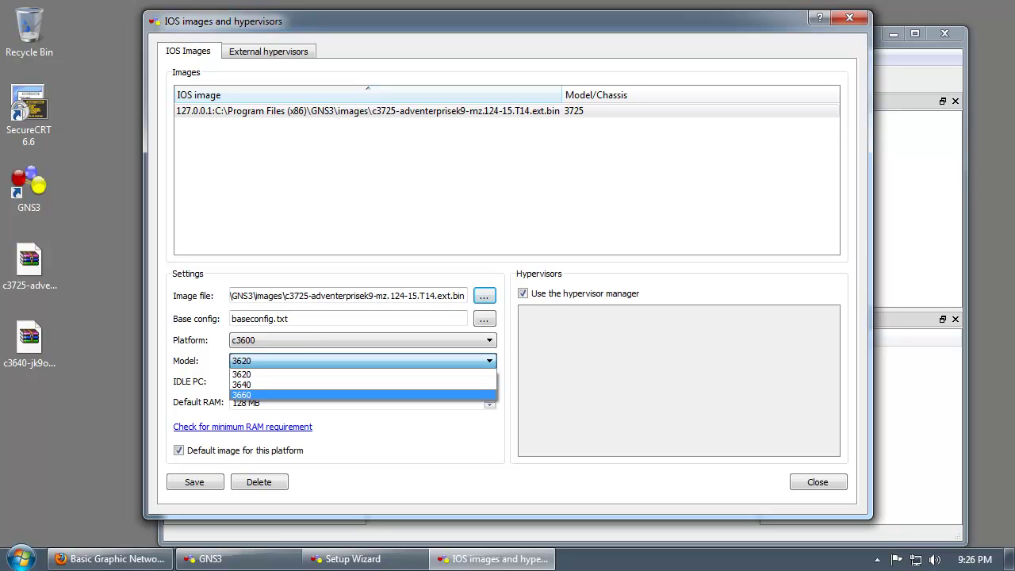
{"action": "left_click", "coordinate": [262, 384]}
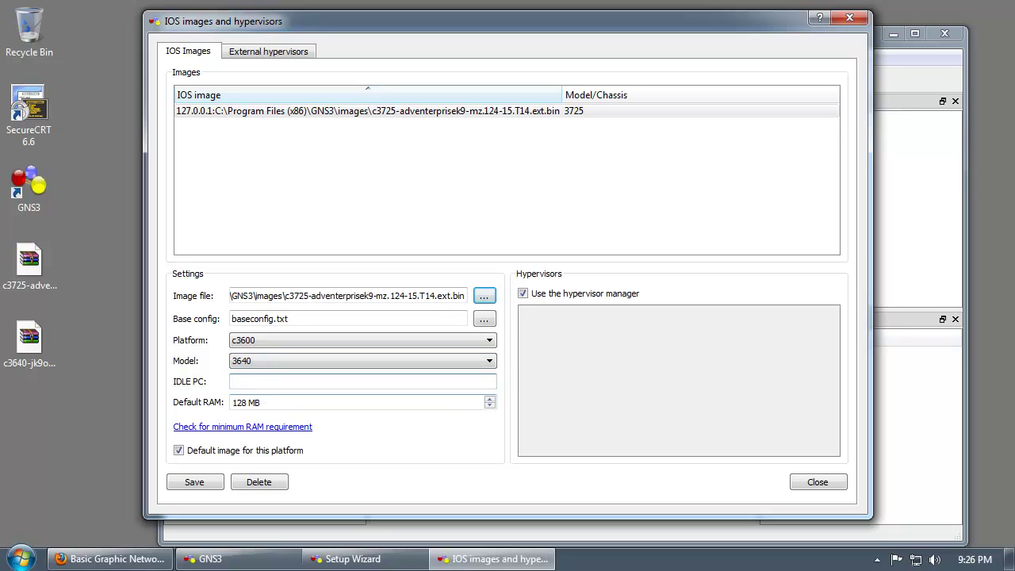
Choose c3640-jk9o3s-mz.124-13a.ext.BIN from the images folder, save the 3640 entry, and close the image settings and Setup Wizard.
{"action": "left_click", "coordinate": [484, 295]}
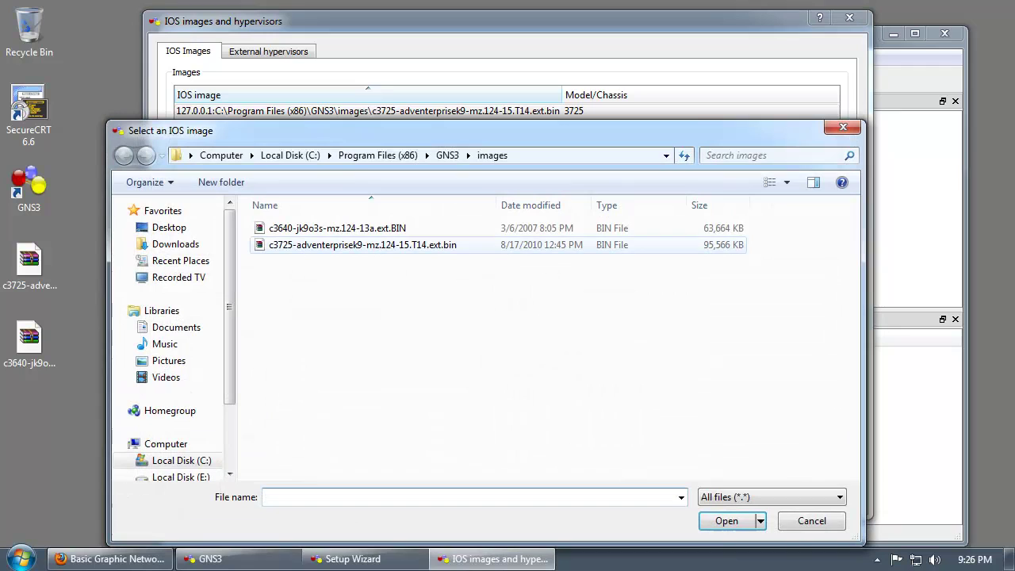
{"action": "double_click", "coordinate": [337, 229]}
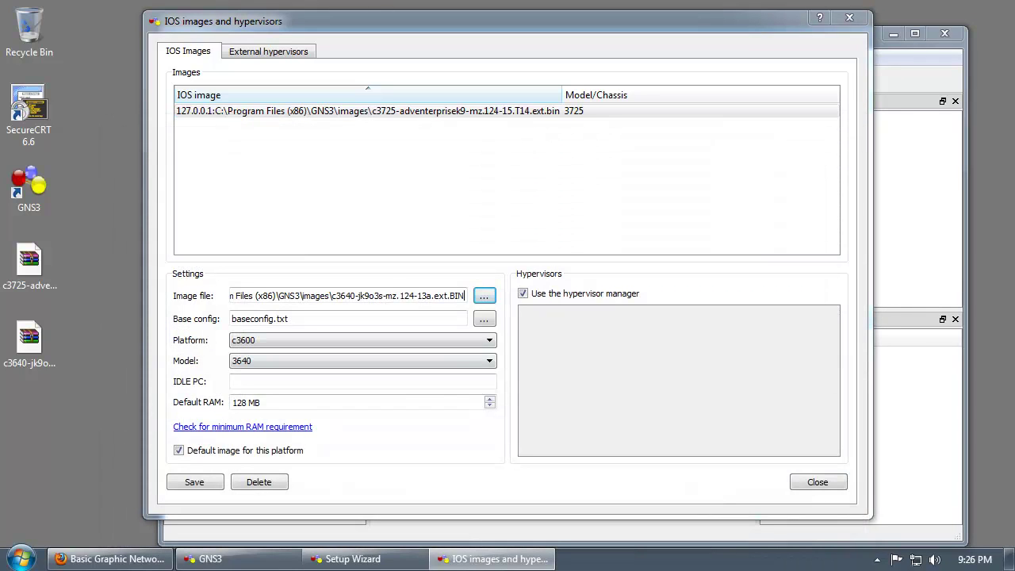
{"action": "left_click", "coordinate": [194, 482]}
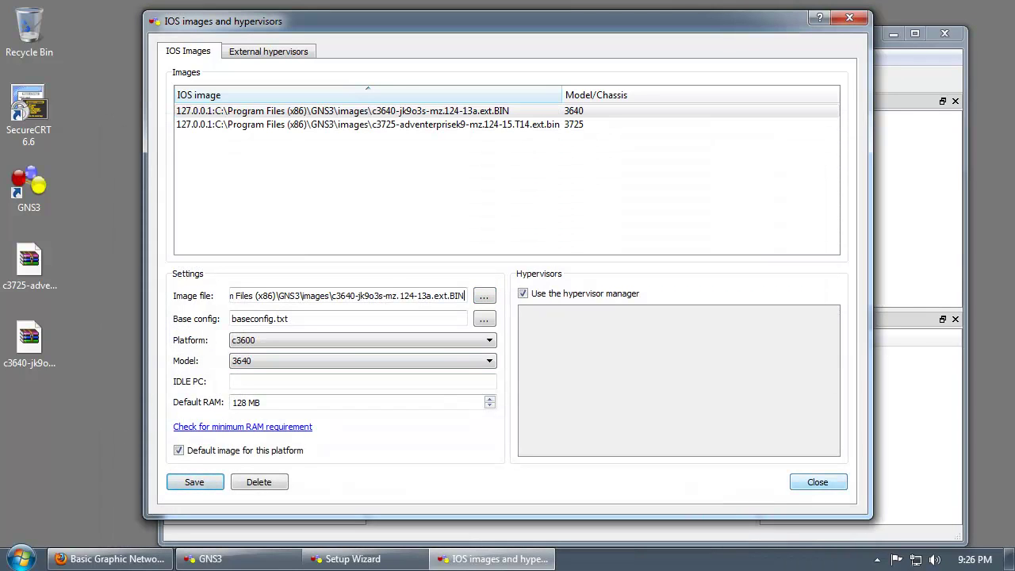
{"action": "left_click", "coordinate": [817, 482]}
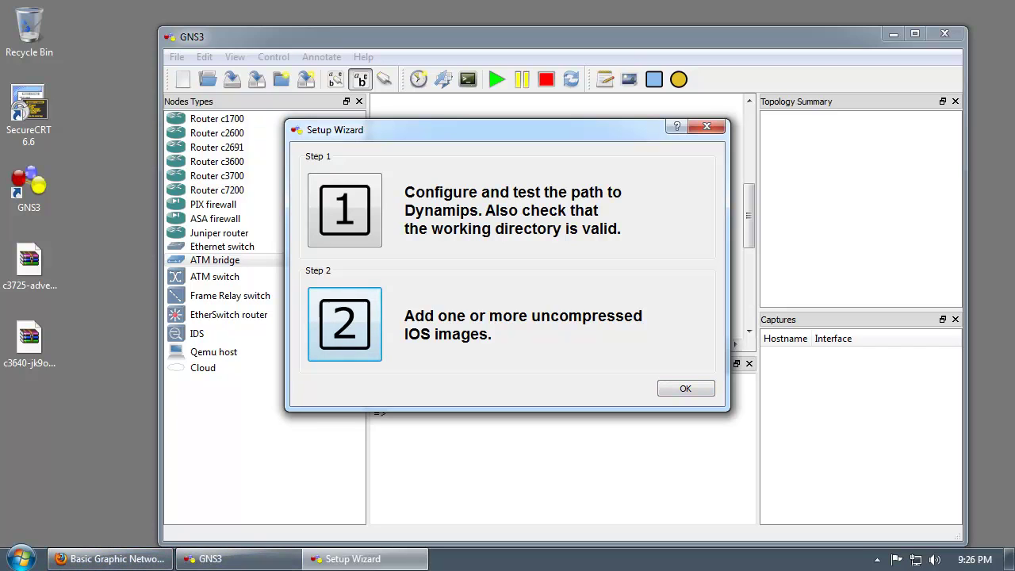
{"action": "key", "text": "Escape"}
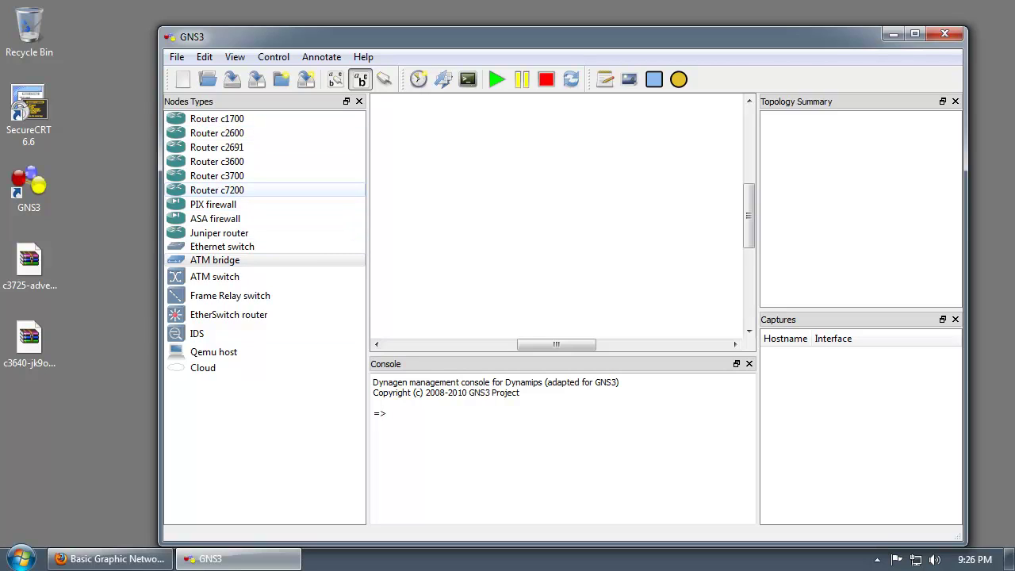
Place a Router c3700 node in the topology workspace and maximize the GNS3 window.
{"action": "left_click", "coordinate": [217, 190]}
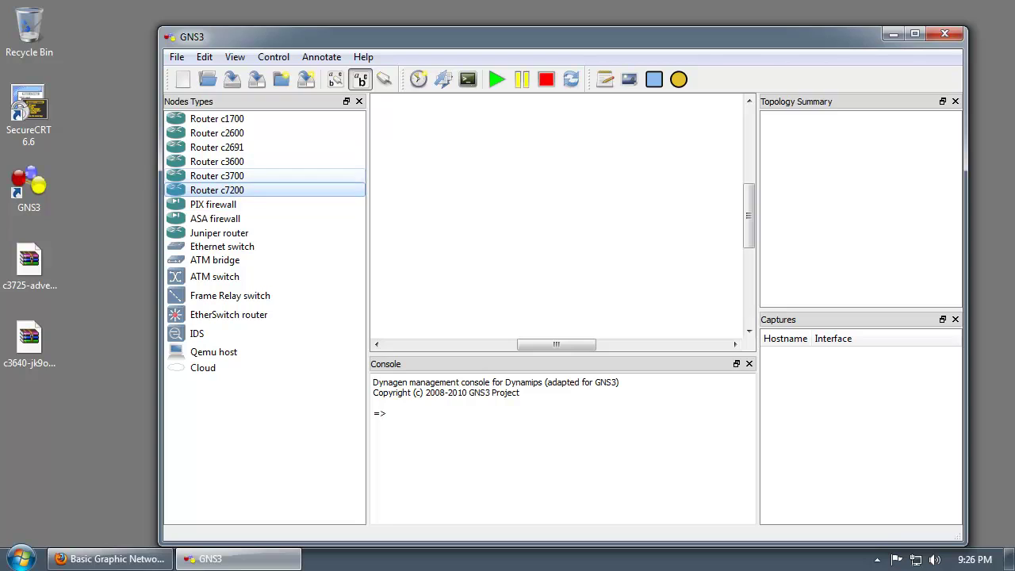
{"action": "left_click", "coordinate": [217, 176]}
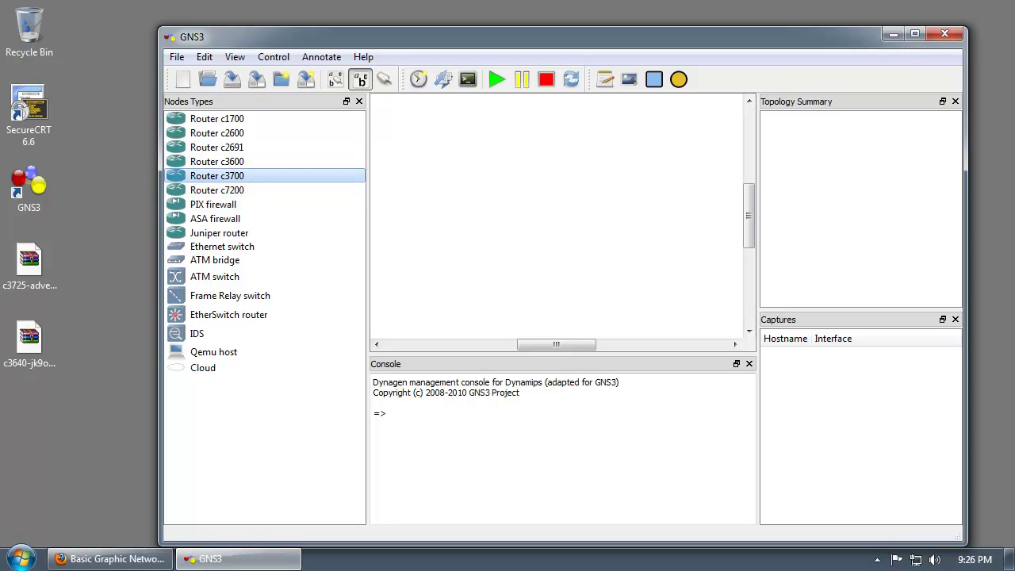
{"action": "left_click_drag", "start_coordinate": [217, 176], "coordinate": [489, 199]}
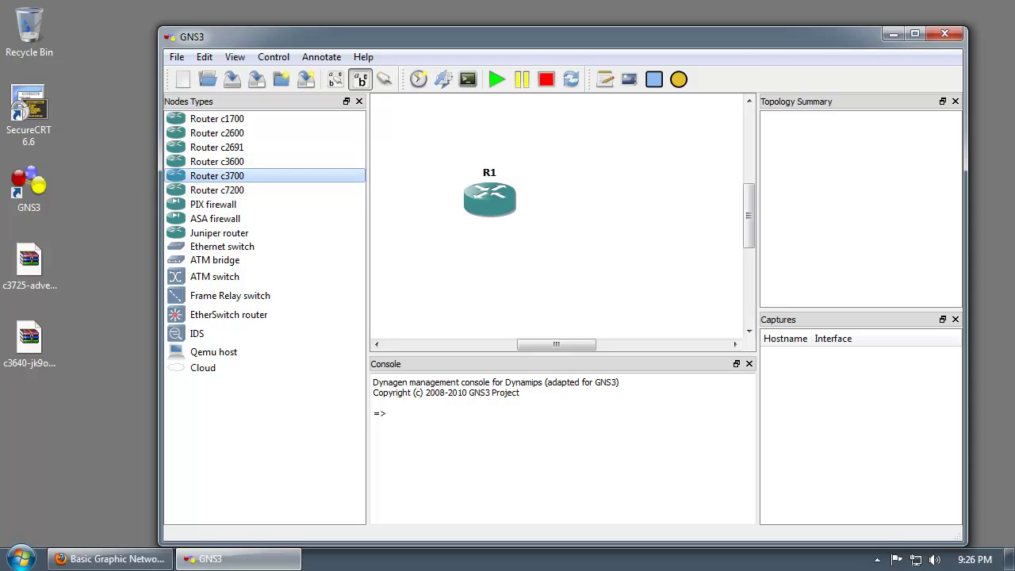
{"action": "left_click", "coordinate": [914, 34]}
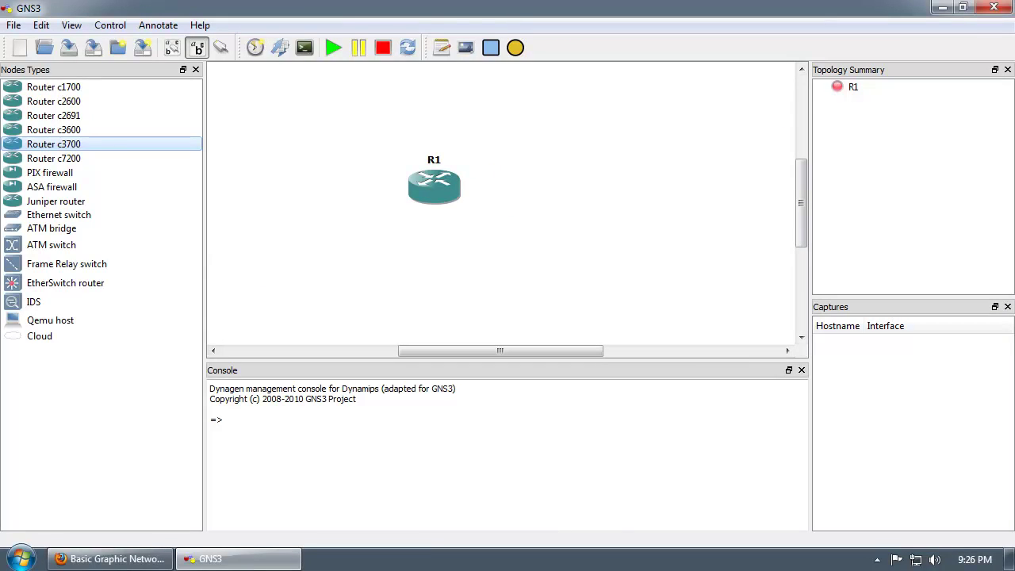
Start router R1.
{"action": "right_click", "coordinate": [434, 183]}
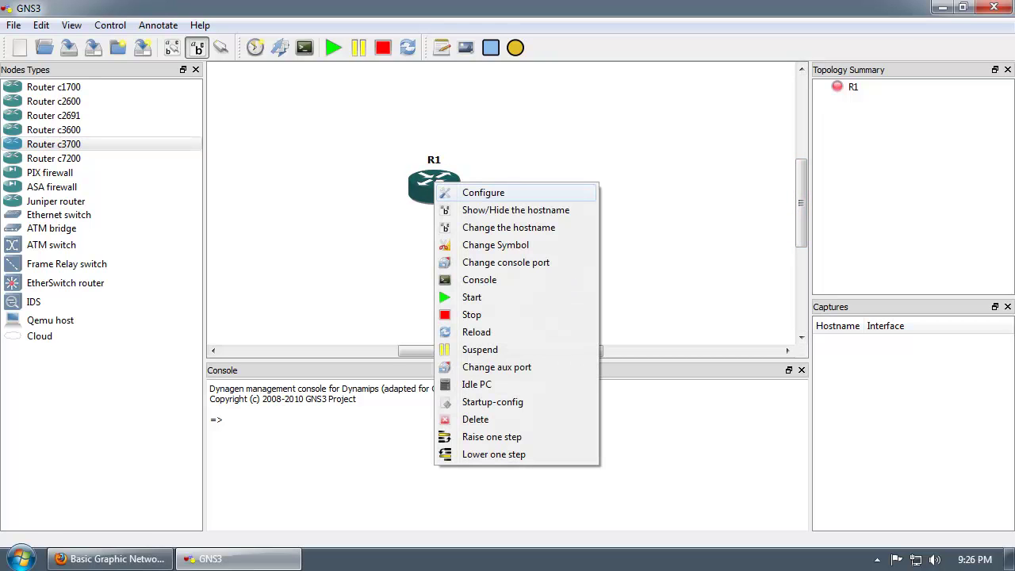
{"action": "left_click", "coordinate": [472, 298]}
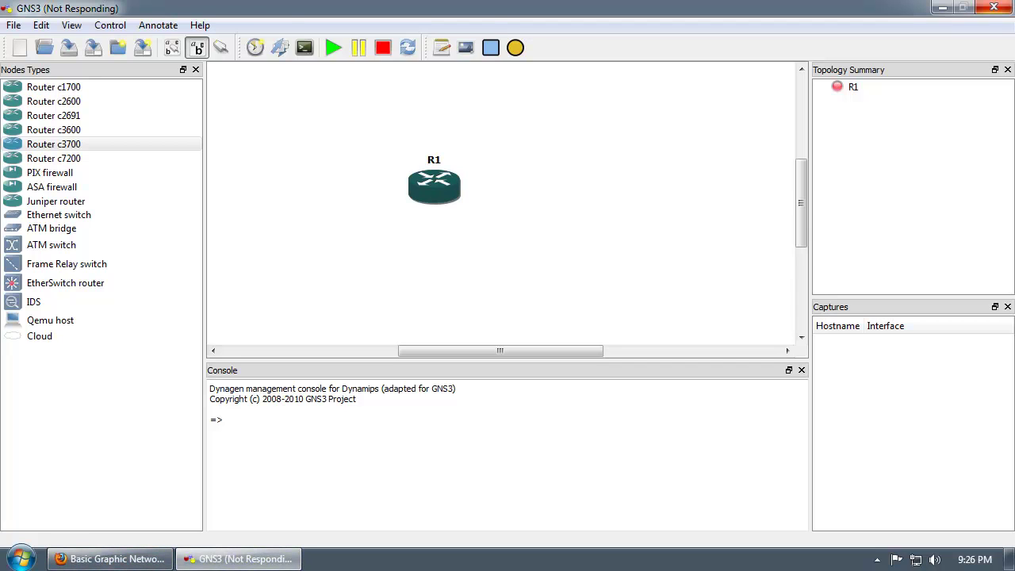
{"action": "right_click", "coordinate": [436, 188]}
{"action": "left_click", "coordinate": [476, 224]}
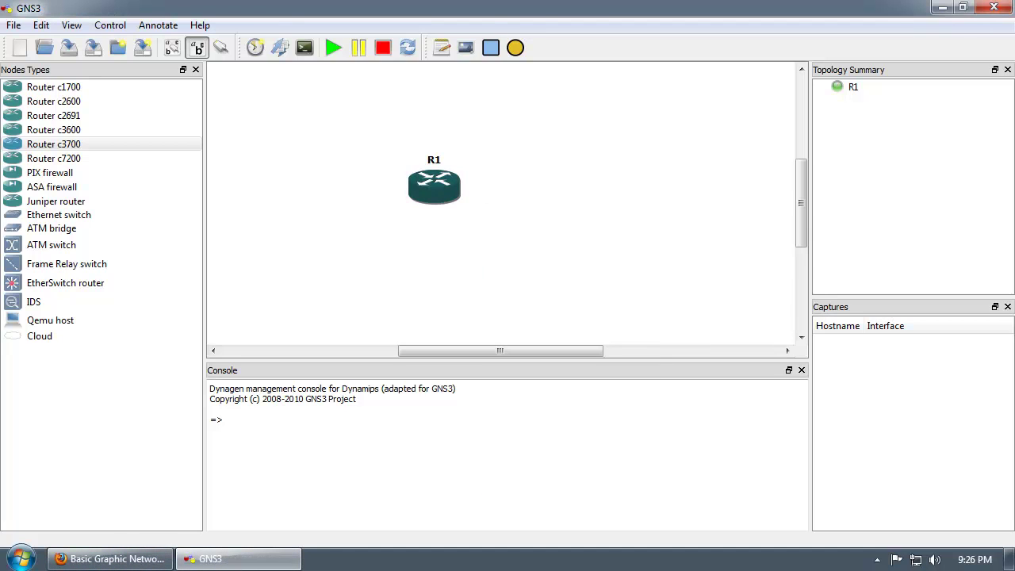
Open R1's console session and move the PuTTY window clear of the node types list.
{"action": "right_click", "coordinate": [442, 180]}
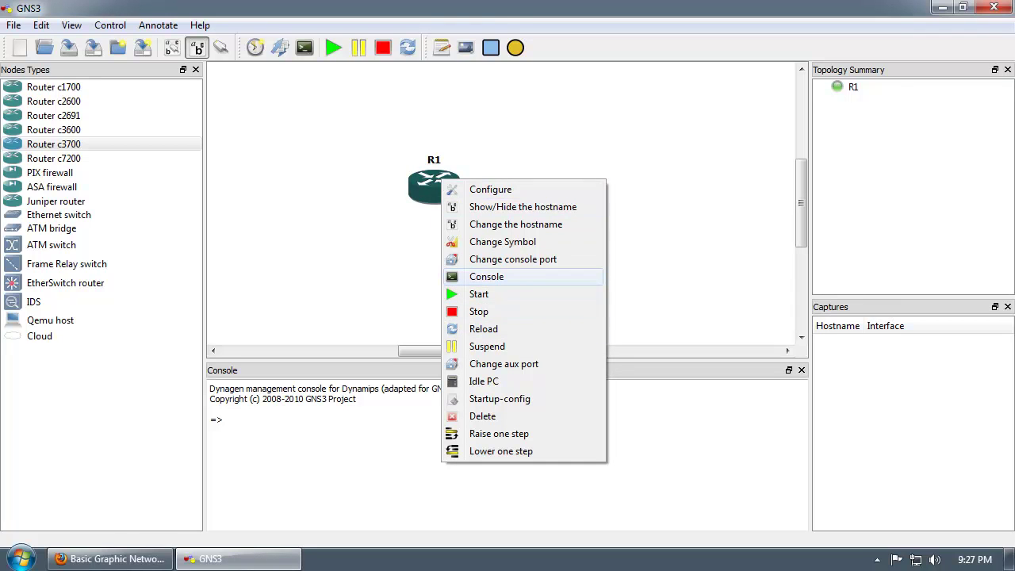
{"action": "left_click", "coordinate": [486, 276]}
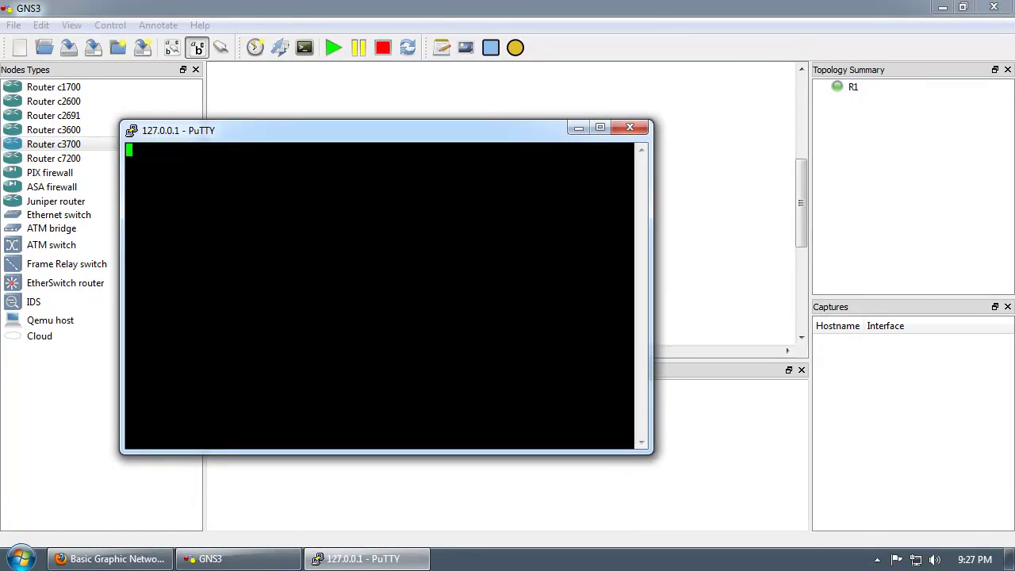
{"action": "left_click_drag", "start_coordinate": [197, 133], "coordinate": [433, 154]}
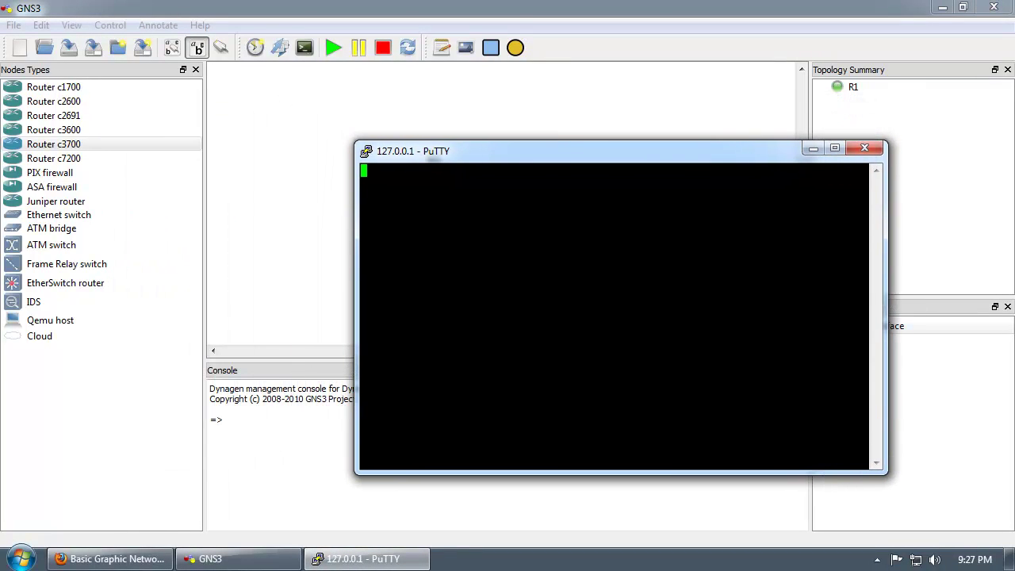
{"action": "double_click", "coordinate": [444, 272]}
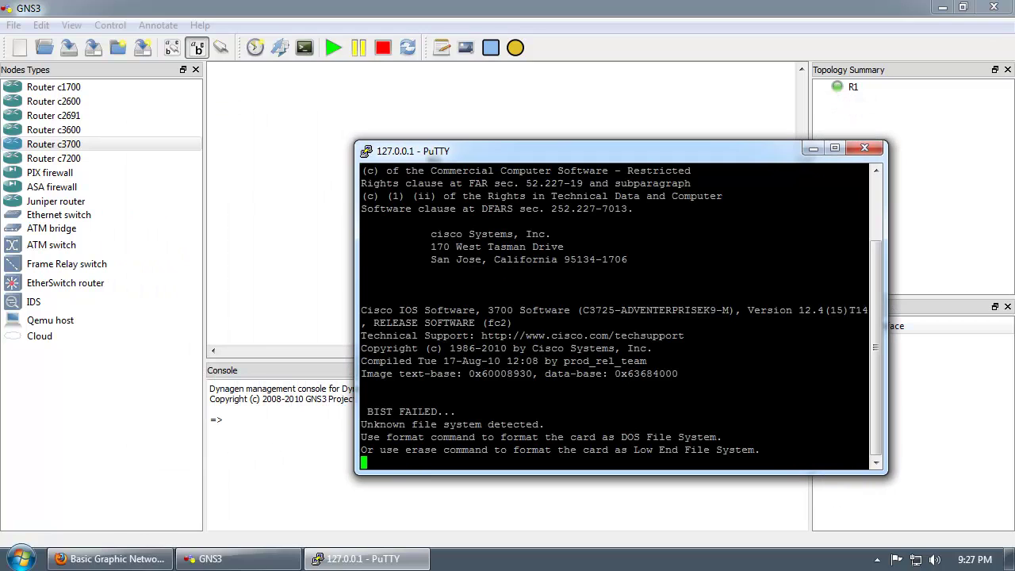
{"action": "mouse_move", "coordinate": [433, 151]}
{"action": "left_mouse_down"}
{"action": "mouse_move", "coordinate": [433, 199]}
{"action": "mouse_move", "coordinate": [414, 157]}
{"action": "left_mouse_up"}
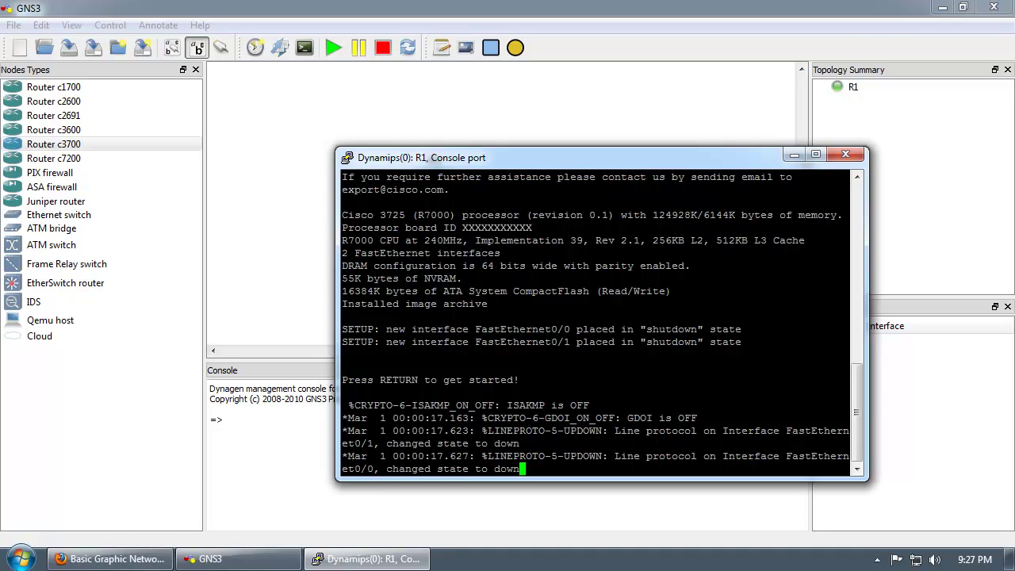
{"action": "left_click_drag", "start_coordinate": [554, 157], "coordinate": [573, 140]}
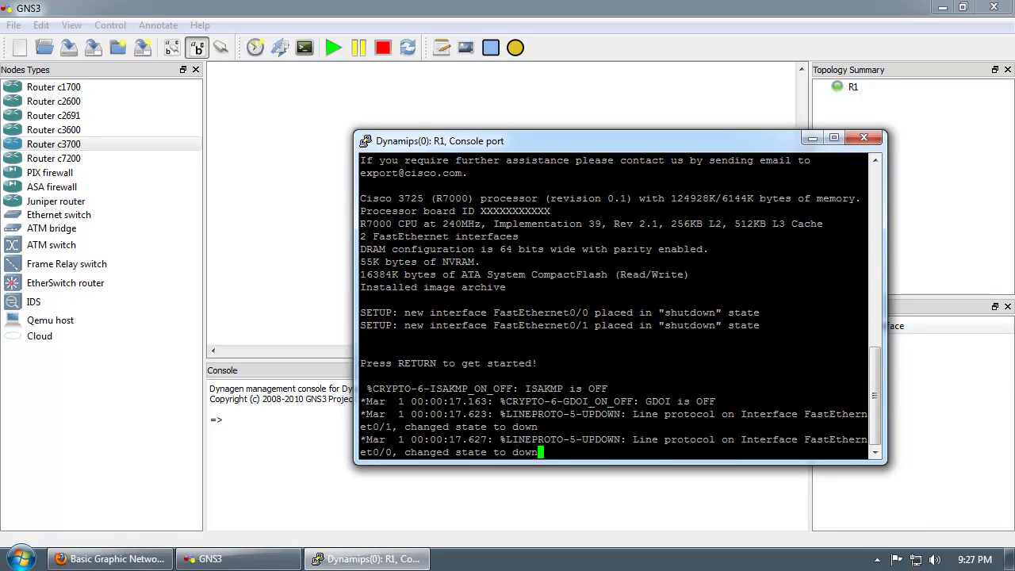
Bring up the R1 prompt, run sh ver, and page through the output to check the CPU and hardware details.
{"action": "key", "text": "Return"}
{"action": "key", "text": "Return"}
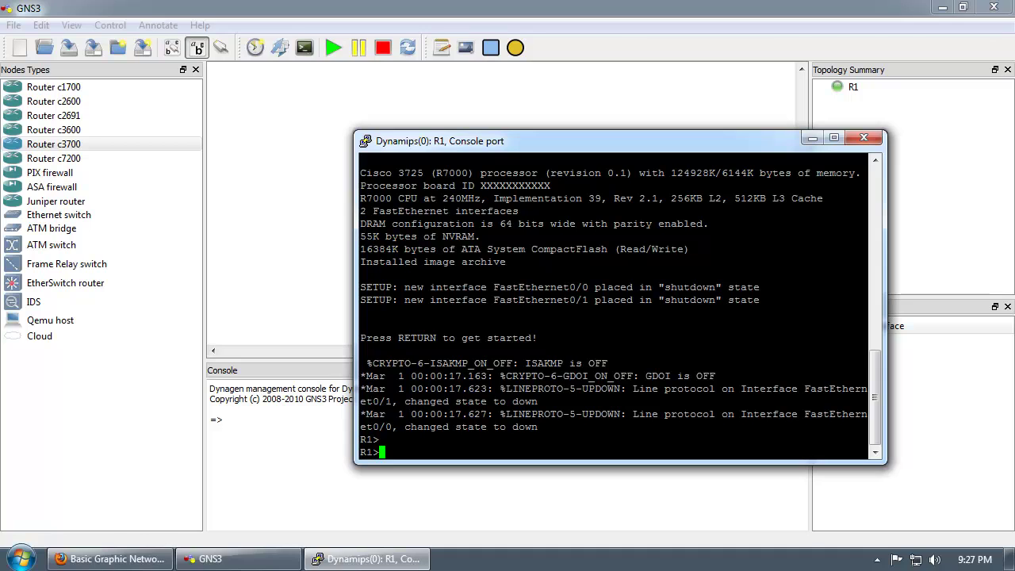
{"action": "type", "text": "sh ver"}
{"action": "key", "text": "Return"}
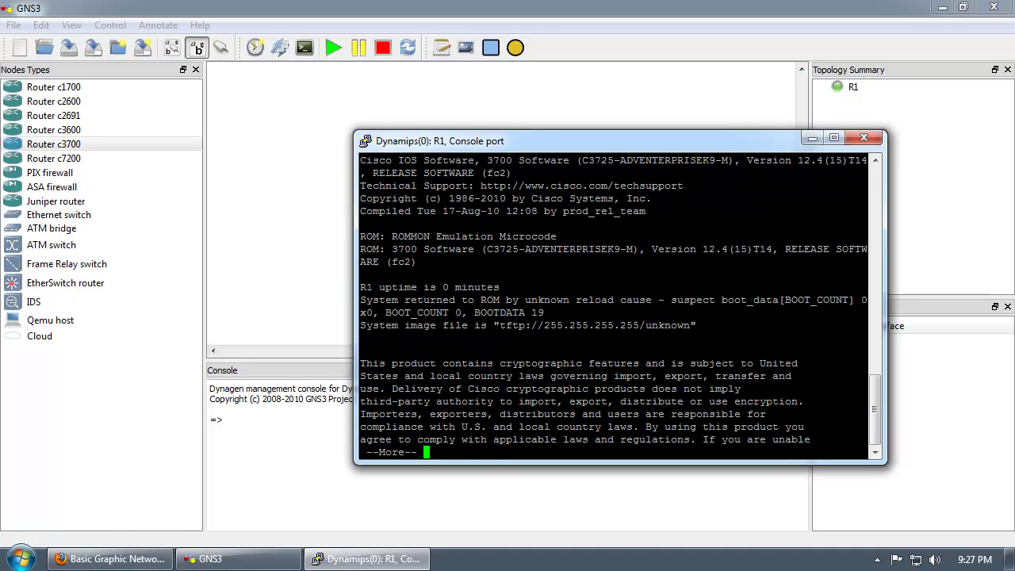
{"action": "key", "text": "space"}
{"action": "key", "text": "BackSpace"}
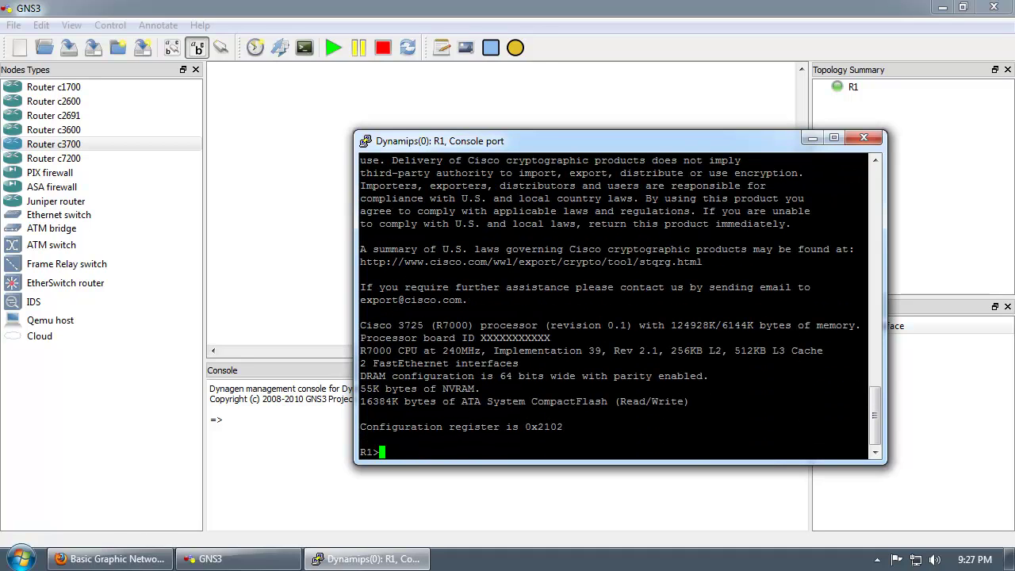
{"action": "double_click", "coordinate": [421, 337]}
{"action": "triple_click", "coordinate": [422, 350]}
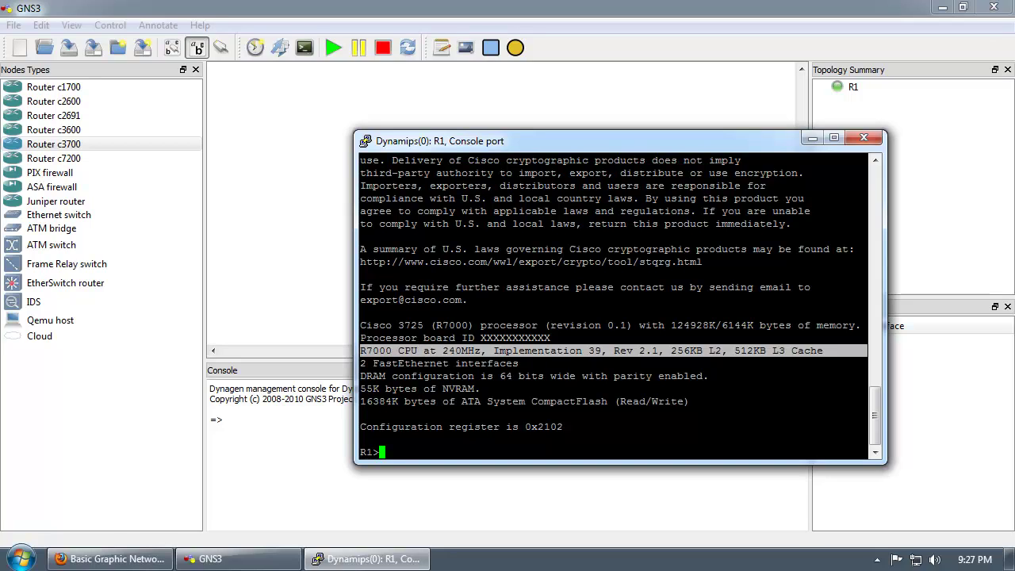
{"action": "left_click", "coordinate": [423, 351]}
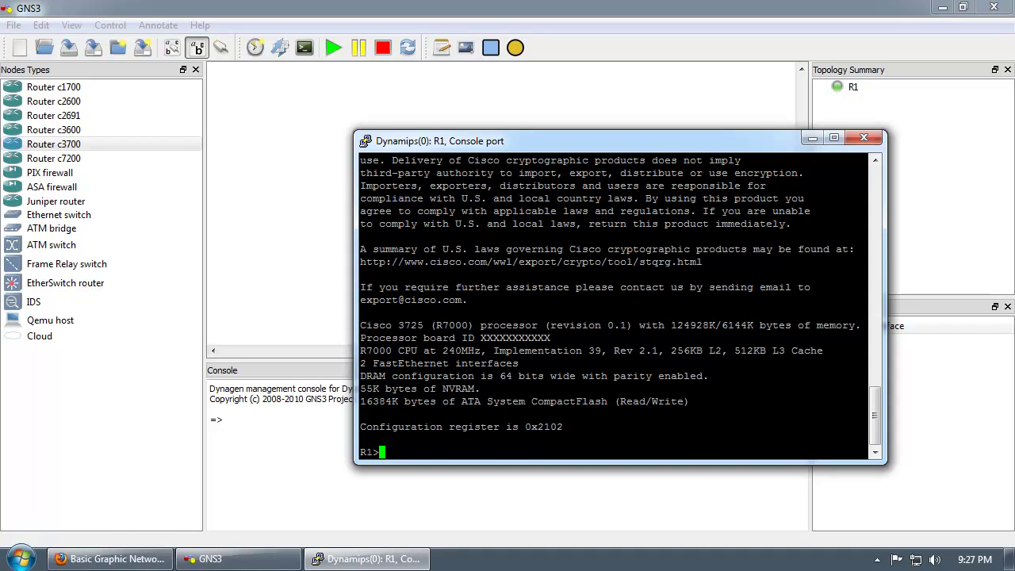
Run show ip int bri on R1, widen the console window and rerun the command to check the FastEthernet interfaces.
{"action": "type", "text": "show ip int bri"}
{"action": "key", "text": "Return"}
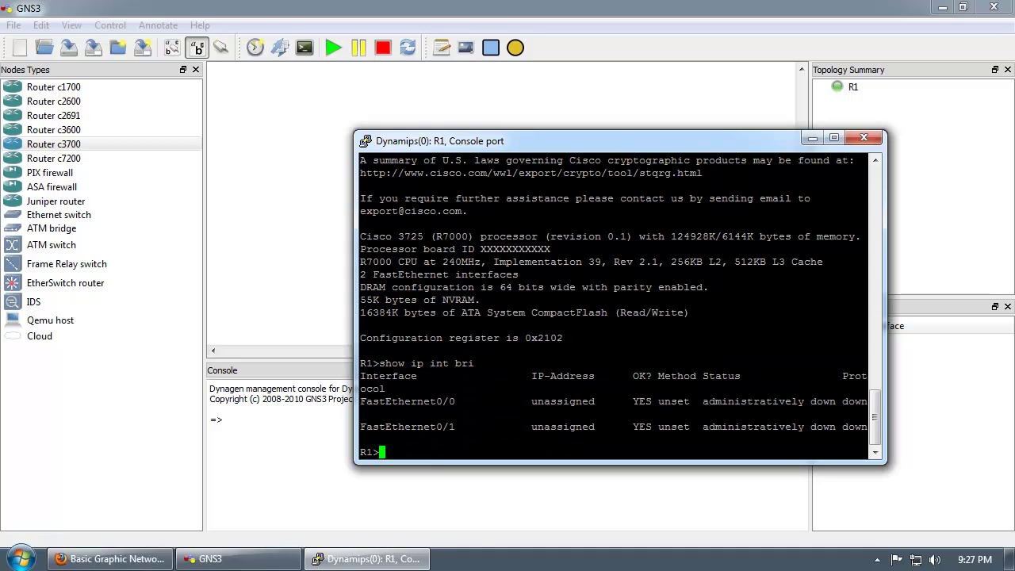
{"action": "left_click", "coordinate": [891, 297]}
{"action": "left_click", "coordinate": [366, 559]}
{"action": "left_click_drag", "start_coordinate": [885, 296], "coordinate": [989, 296]}
{"action": "left_click_drag", "start_coordinate": [713, 141], "coordinate": [567, 114]}
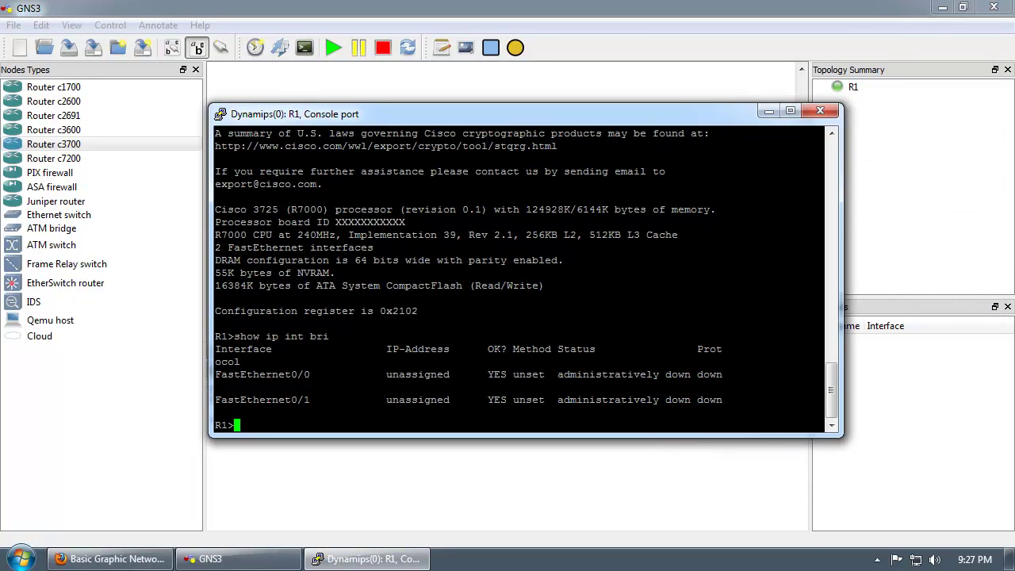
{"action": "key", "text": "Up"}
{"action": "key", "text": "Return"}
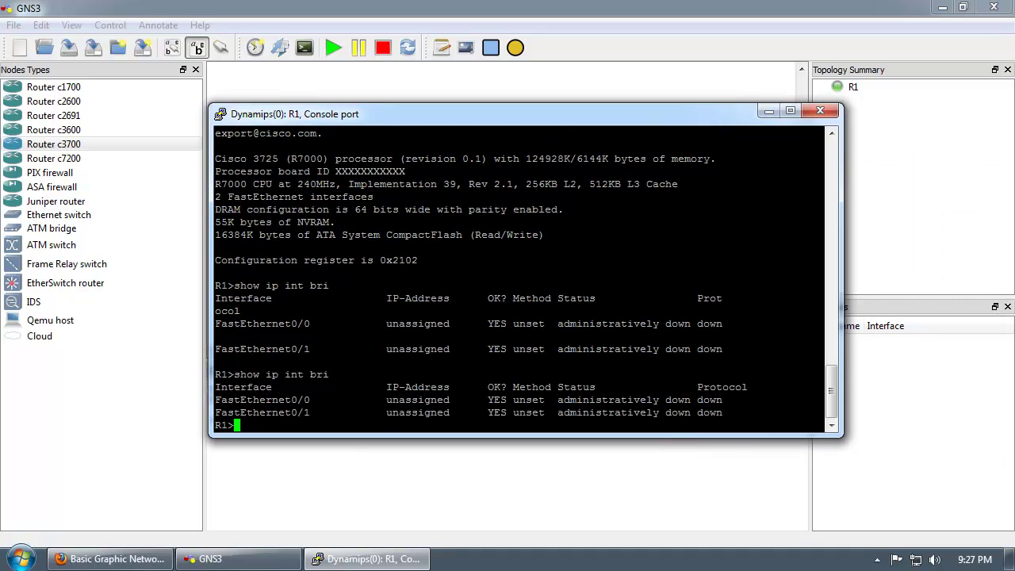
{"action": "left_click_drag", "start_coordinate": [216, 400], "coordinate": [757, 412]}
{"action": "left_click", "coordinate": [757, 413]}
Run show diag on R1 and page through the hardware details to the end.
{"action": "type", "text": "show diag"}
{"action": "key", "text": "Return"}
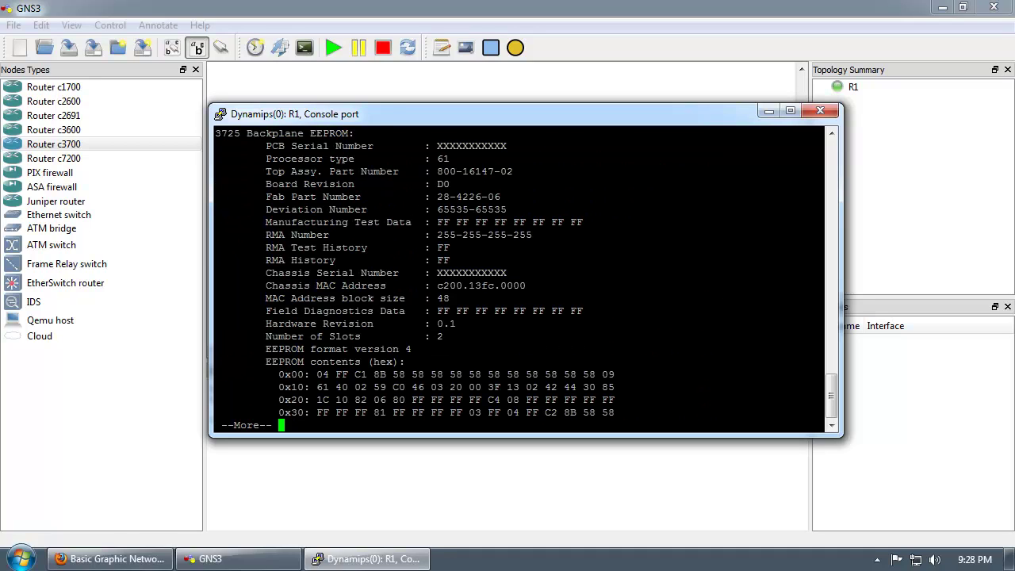
{"action": "key", "text": "space"}
{"action": "key", "text": "space"}
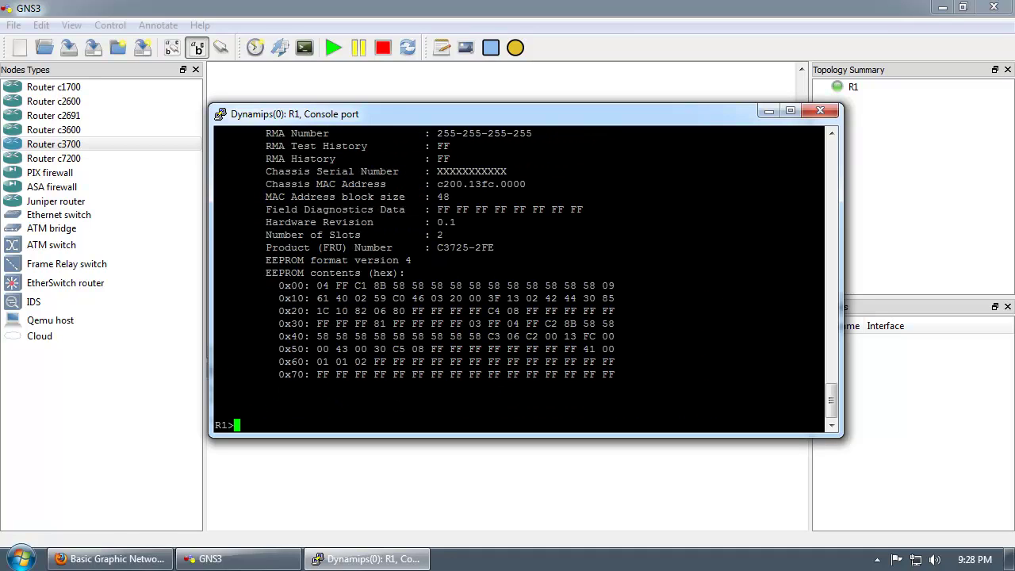
Close the R1 console session and stop the router.
{"action": "left_click", "coordinate": [820, 110]}
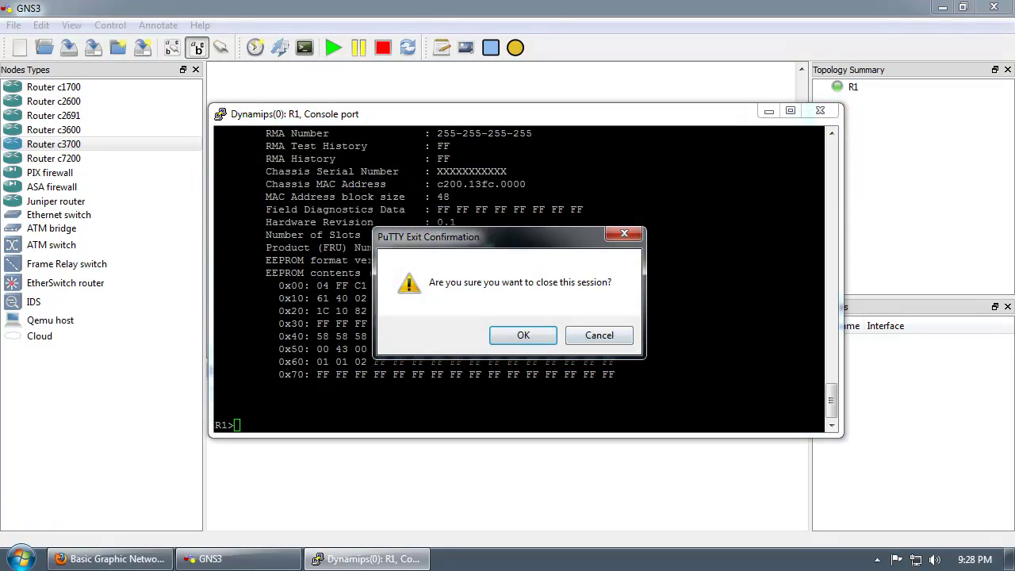
{"action": "left_click", "coordinate": [524, 334]}
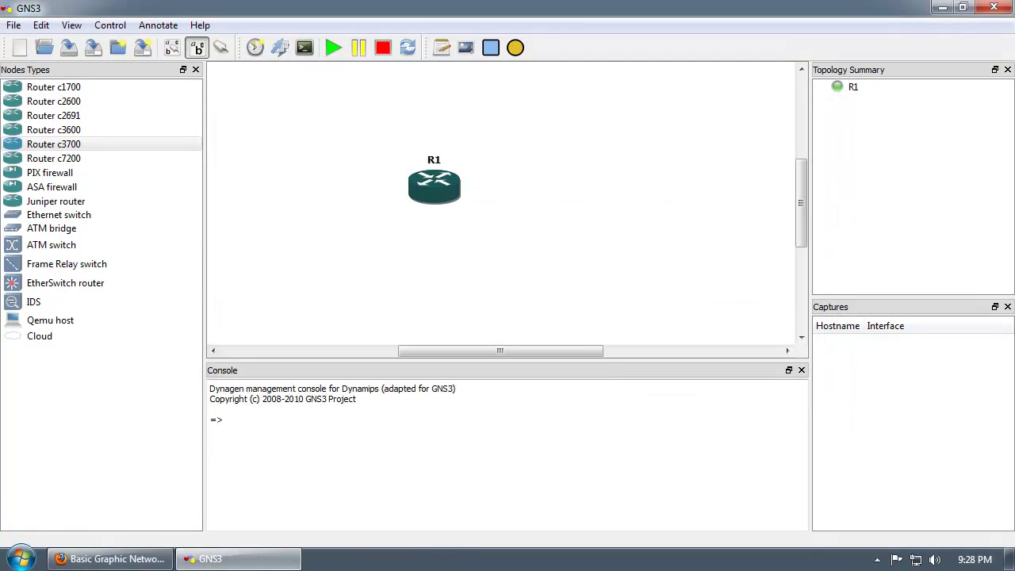
{"action": "right_click", "coordinate": [440, 173]}
{"action": "left_click", "coordinate": [477, 305]}
{"action": "right_click", "coordinate": [452, 182]}
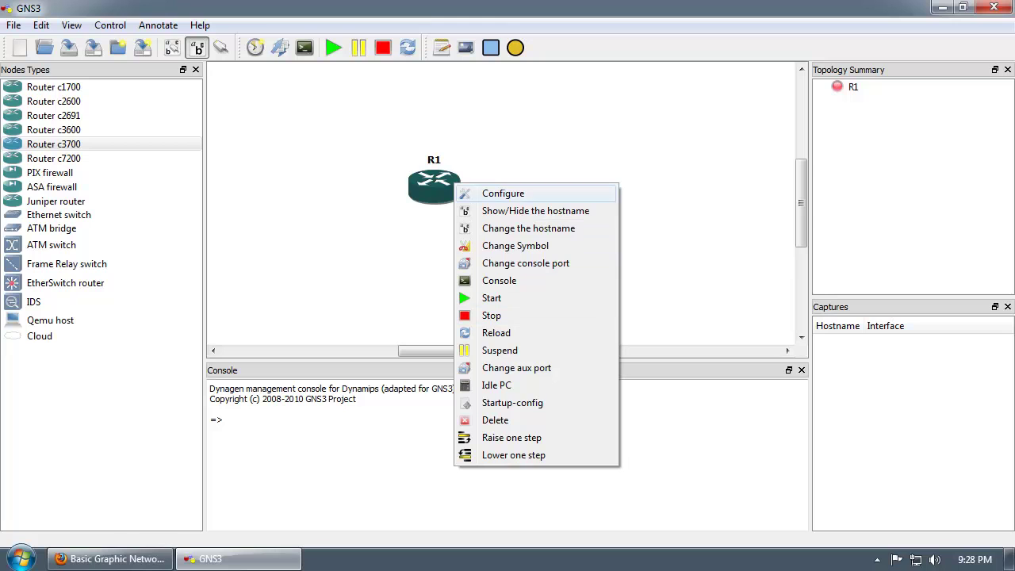
{"action": "left_click", "coordinate": [503, 194]}
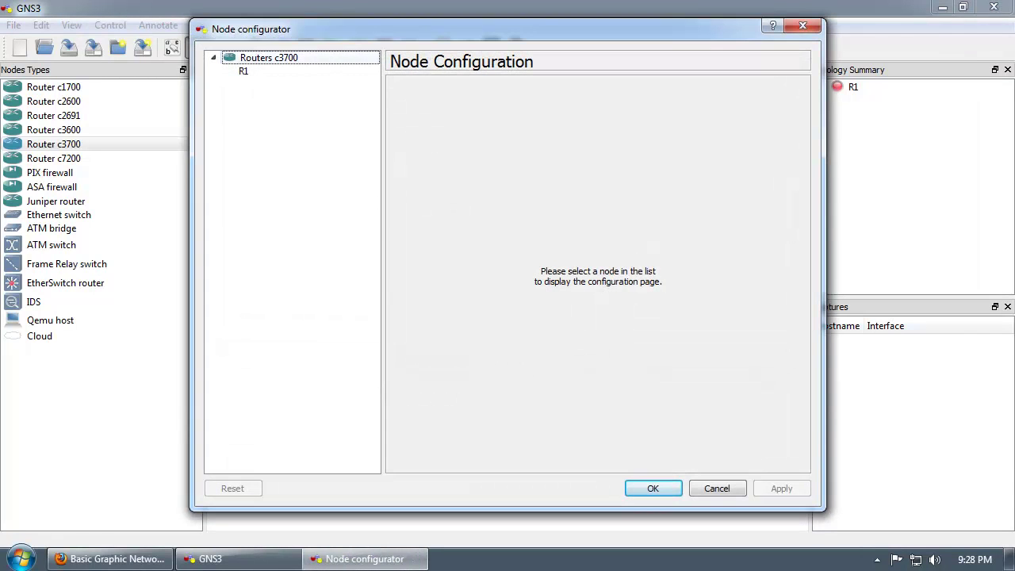
{"action": "left_click_drag", "start_coordinate": [357, 30], "coordinate": [380, 35]}
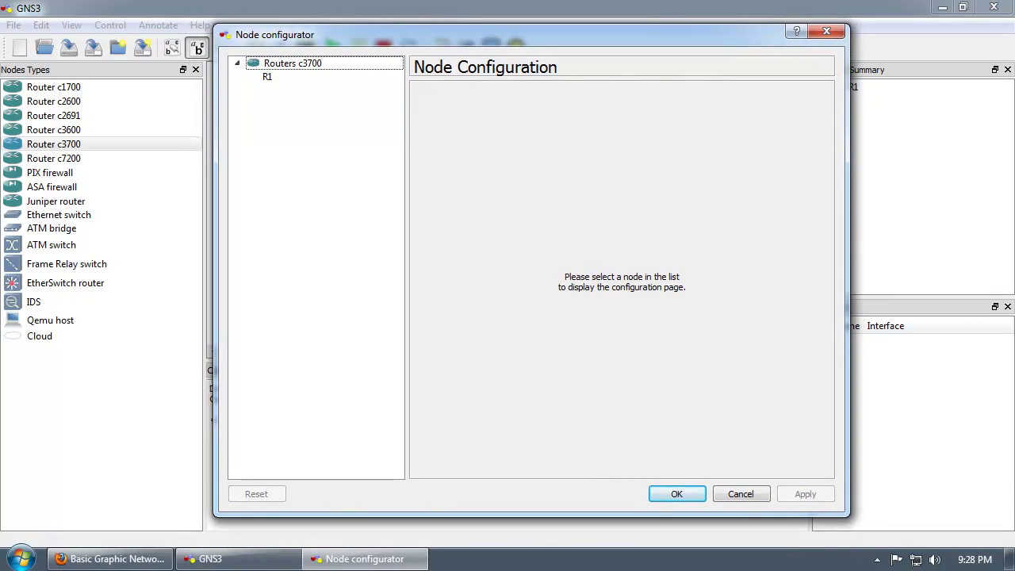
{"action": "key", "text": "Escape"}
Configure R1 with an NM-4T module in adapter slot 1 and apply the node settings.
{"action": "right_click", "coordinate": [447, 188]}
{"action": "left_click", "coordinate": [495, 198]}
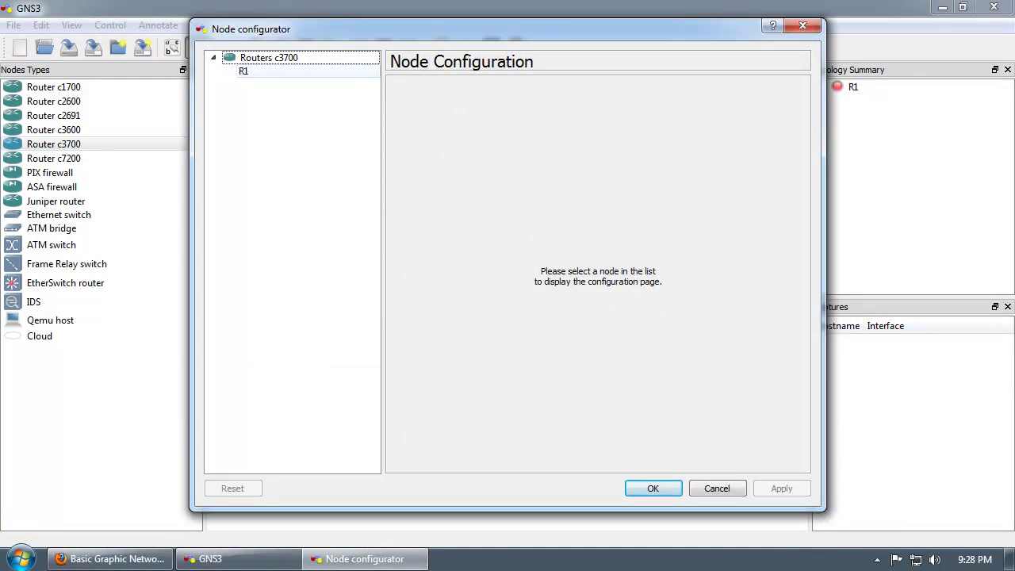
{"action": "left_click", "coordinate": [244, 71]}
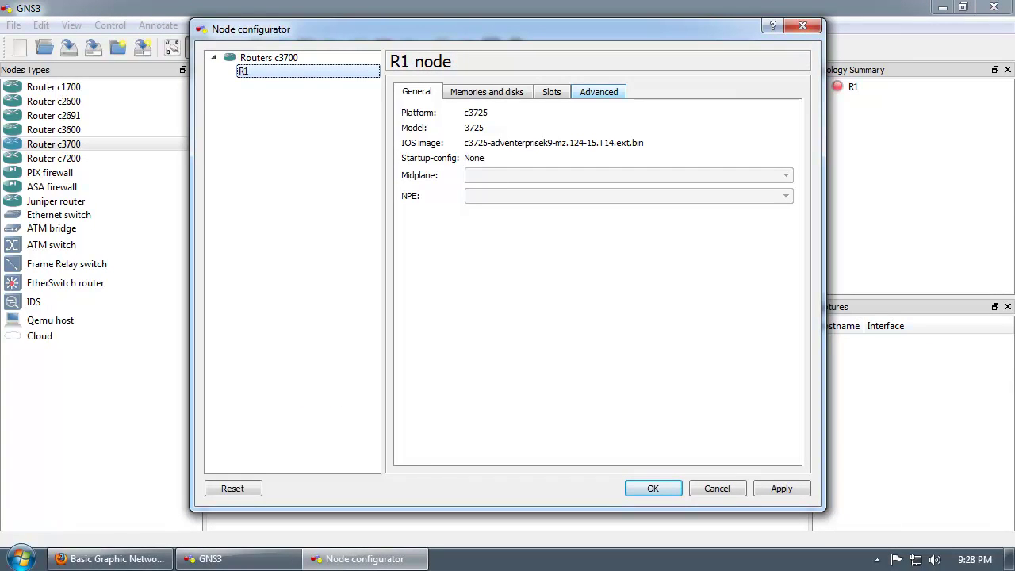
{"action": "left_click", "coordinate": [551, 92]}
{"action": "left_click", "coordinate": [610, 154]}
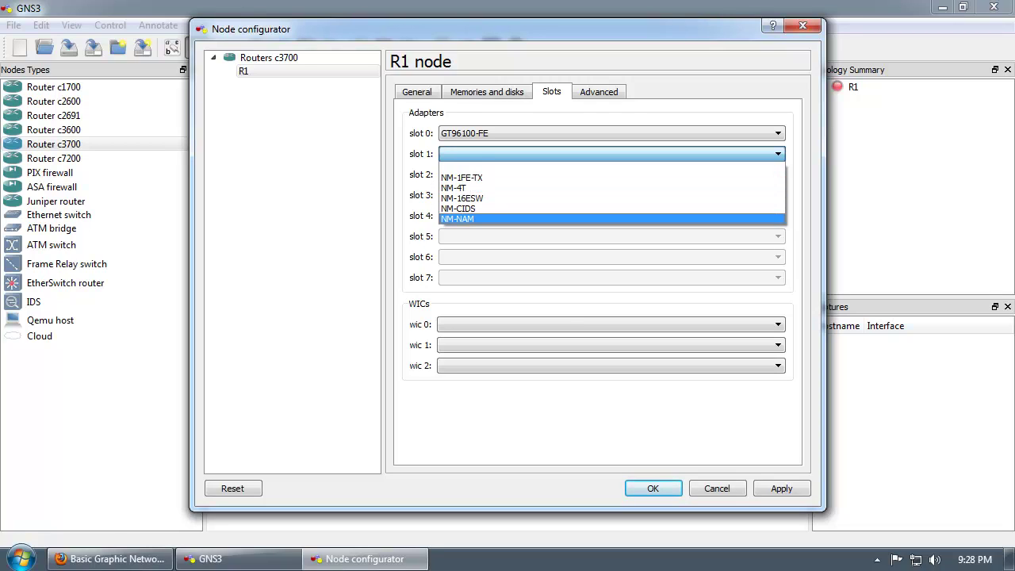
{"action": "left_click", "coordinate": [454, 188]}
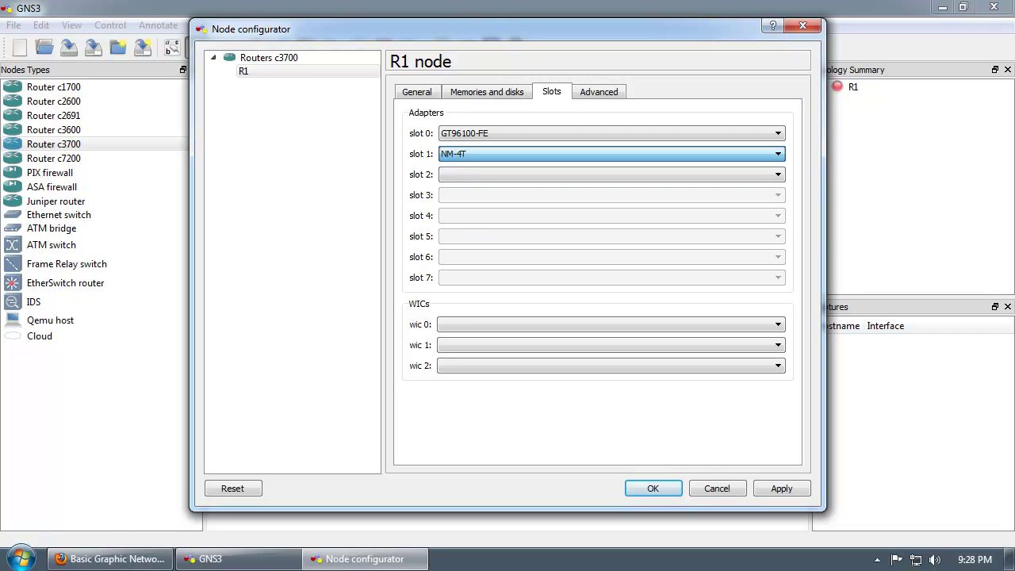
{"action": "left_click", "coordinate": [653, 487]}
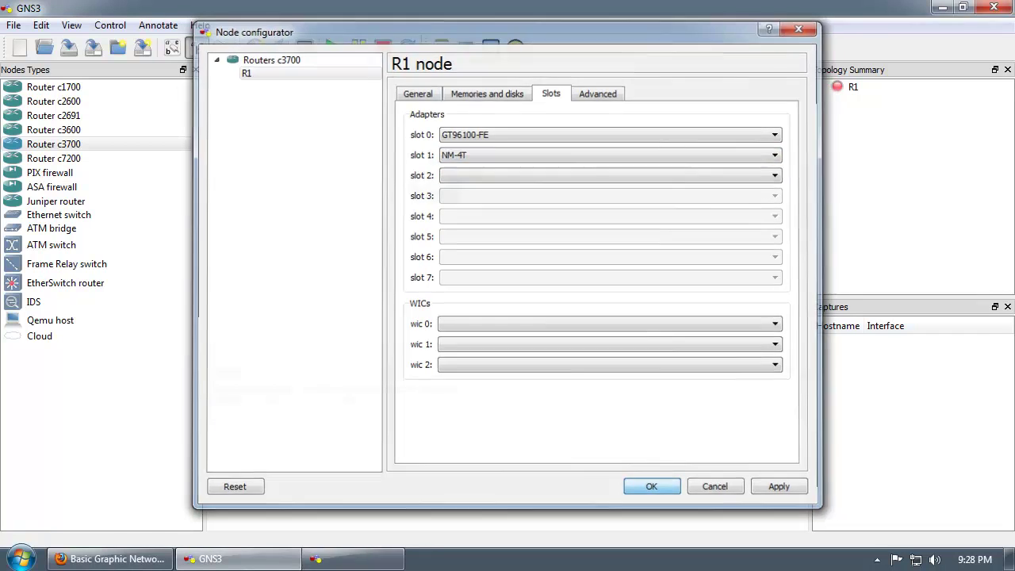
Start R1 and open its console session, placing the window over the middle of the workspace.
{"action": "right_click", "coordinate": [434, 191]}
{"action": "left_click", "coordinate": [469, 304]}
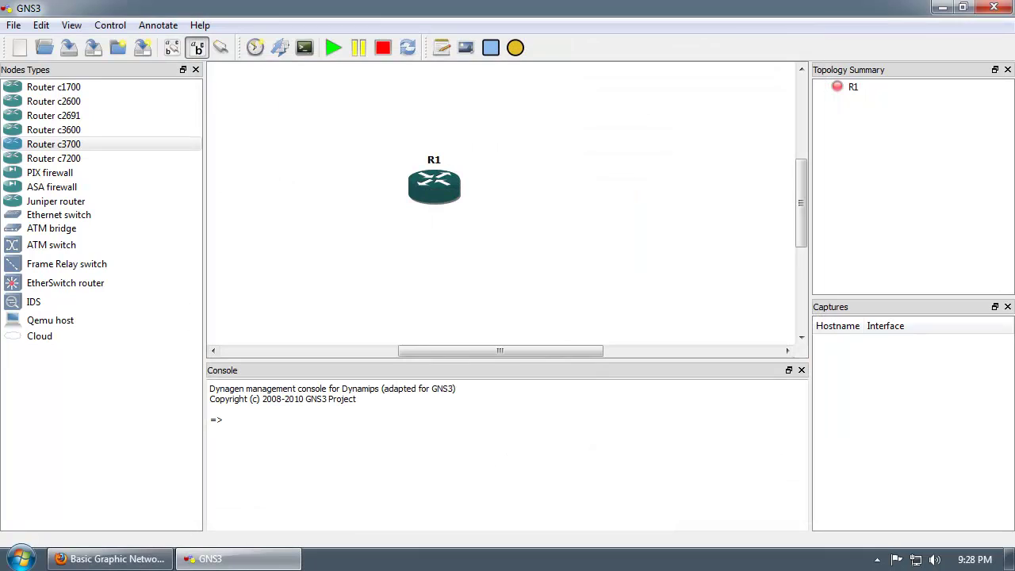
{"action": "right_click", "coordinate": [440, 188]}
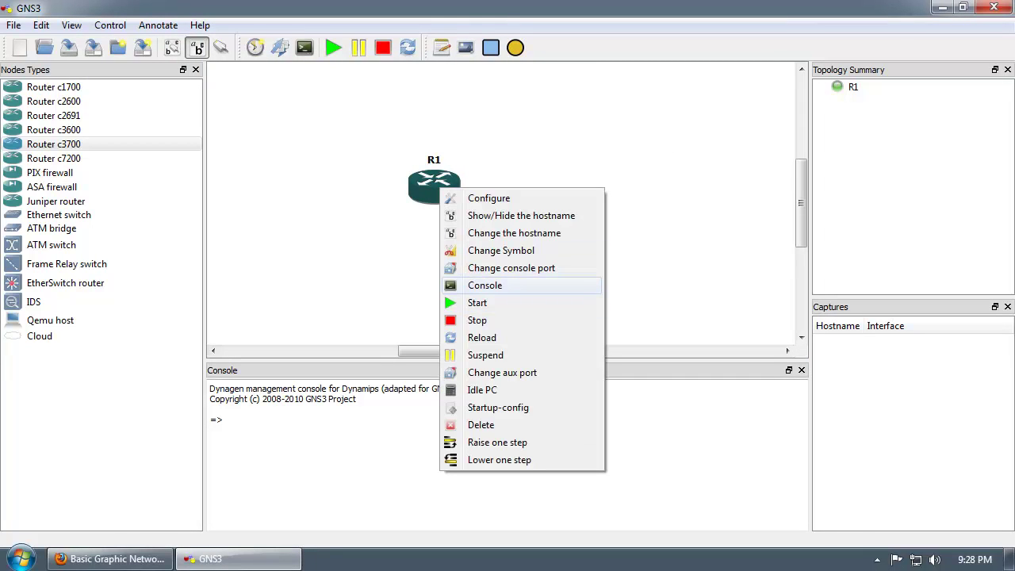
{"action": "left_click", "coordinate": [484, 285]}
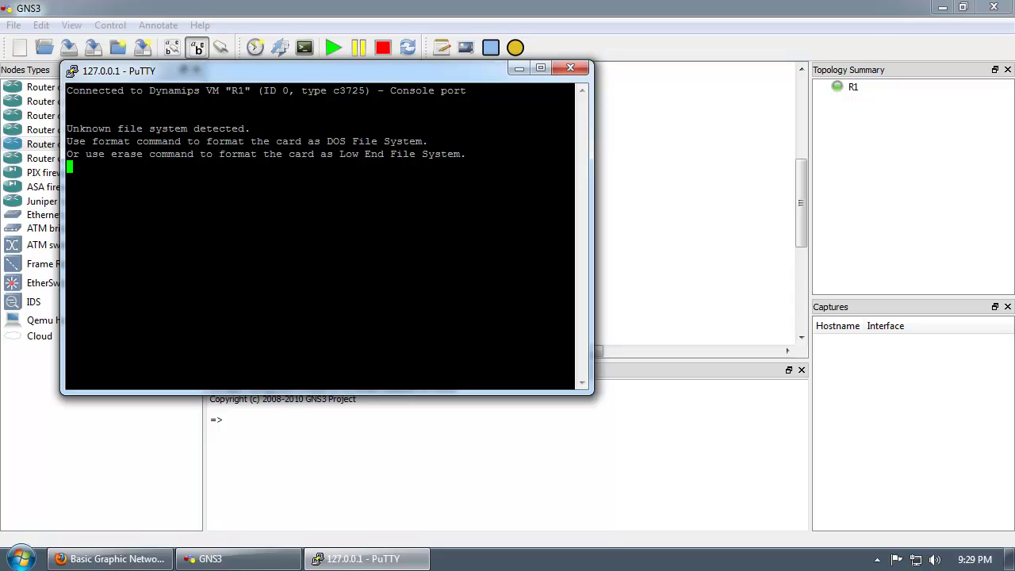
{"action": "left_click_drag", "start_coordinate": [317, 70], "coordinate": [546, 105]}
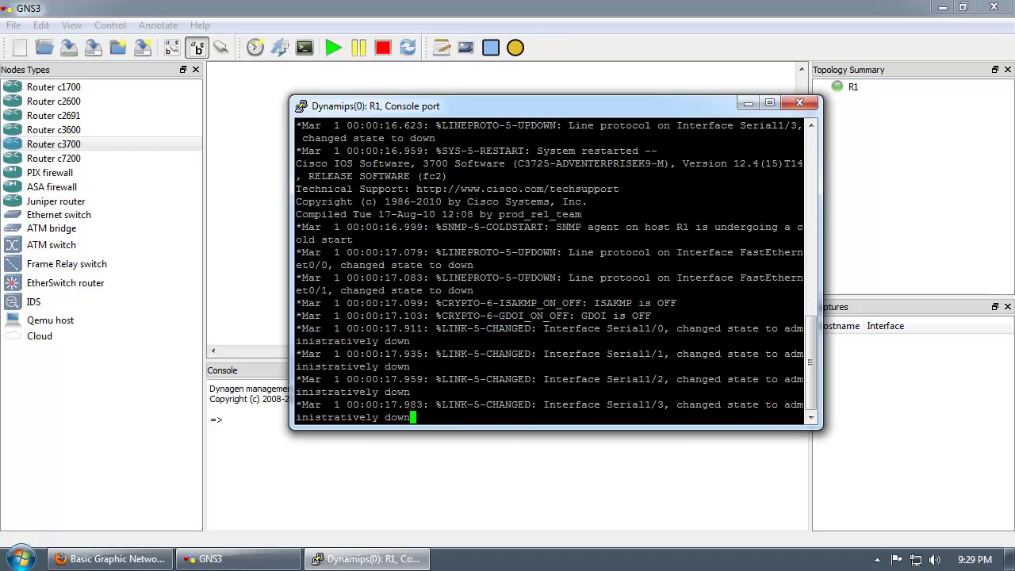
Bring up the R1 prompt, enter privileged mode with en, and run show ip int bri to check the interfaces.
{"action": "scroll", "coordinate": [551, 270], "scroll_direction": "up", "scroll_amount": 10}
{"action": "key", "text": "Return"}
{"action": "key", "text": "Return"}
{"action": "type", "text": "en"}
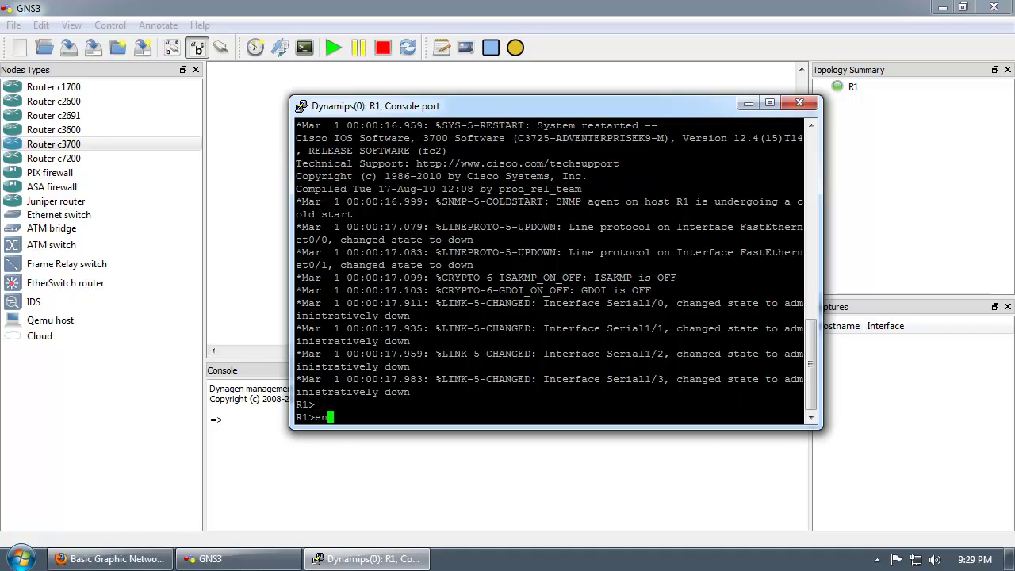
{"action": "key", "text": "Return"}
{"action": "type", "text": "show ip int bri"}
{"action": "key", "text": "Return"}
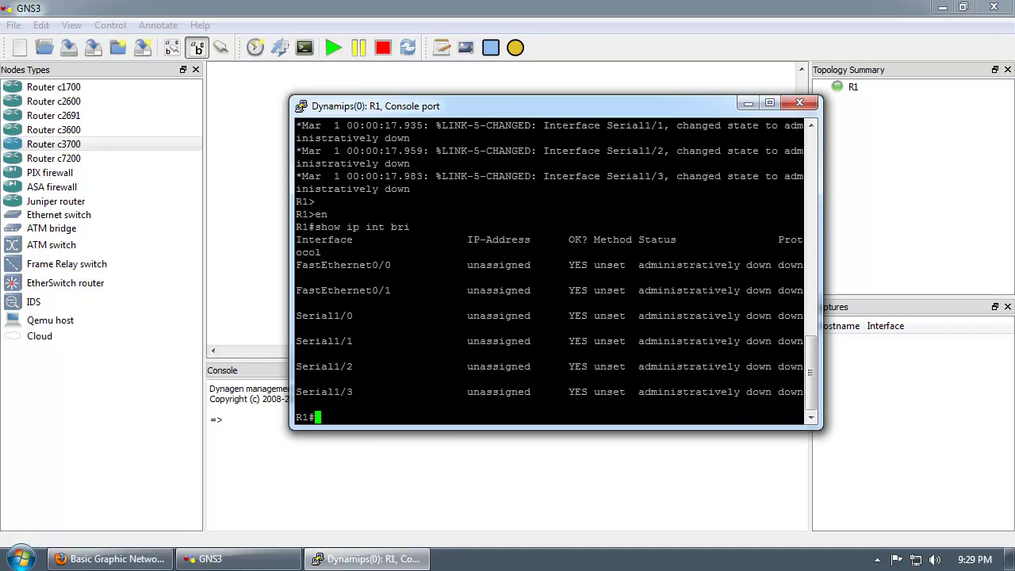
Widen the console window, run sh diag on R1, page through to Slot 1 and highlight the module's part number.
{"action": "left_click_drag", "start_coordinate": [820, 266], "coordinate": [909, 265]}
{"action": "type", "text": "do dia"}
{"action": "key", "text": "BackSpace"}
{"action": "key", "text": "BackSpace"}
{"action": "key", "text": "BackSpace"}
{"action": "key", "text": "BackSpace"}
{"action": "key", "text": "BackSpace"}
{"action": "key", "text": "BackSpace"}
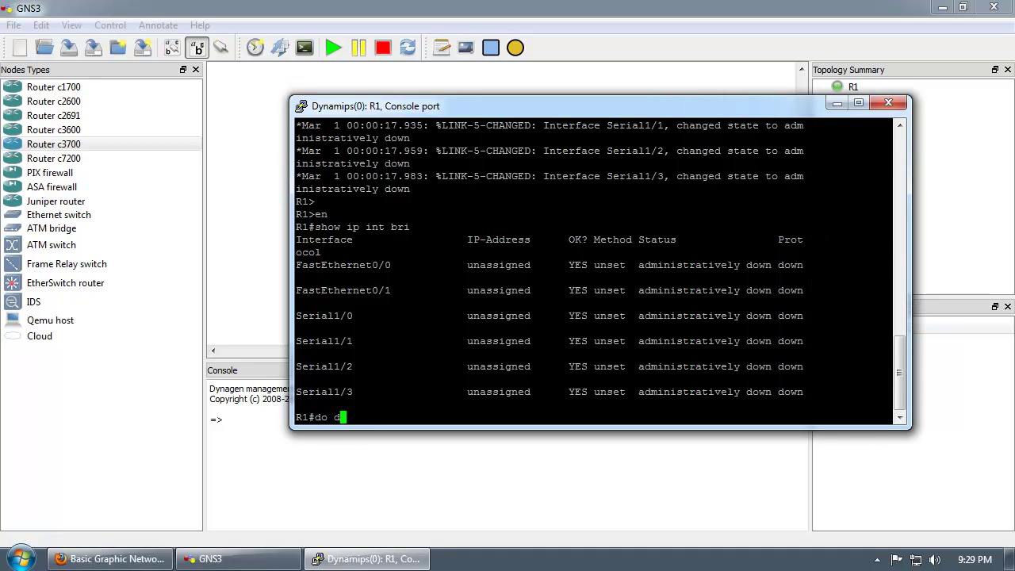
{"action": "type", "text": "sh diag"}
{"action": "key", "text": "Return"}
{"action": "key", "text": "space"}
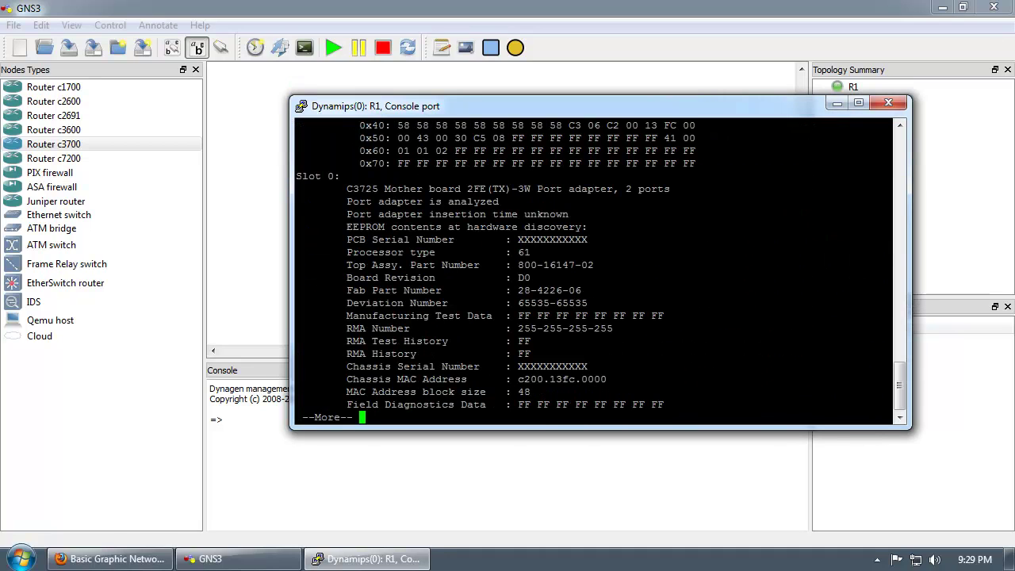
{"action": "key", "text": "space"}
{"action": "key", "text": "space"}
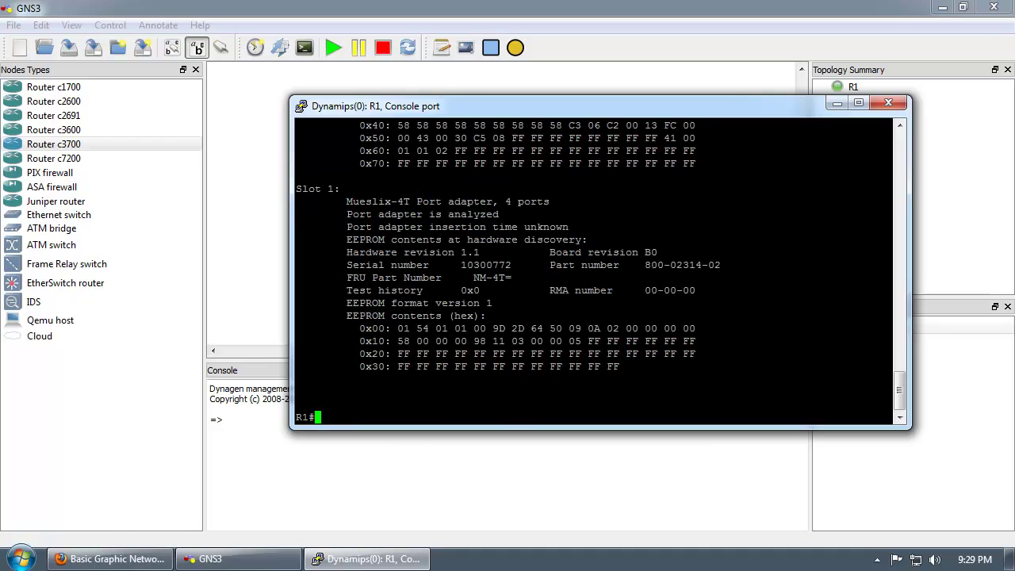
{"action": "left_click_drag", "start_coordinate": [645, 265], "coordinate": [720, 264]}
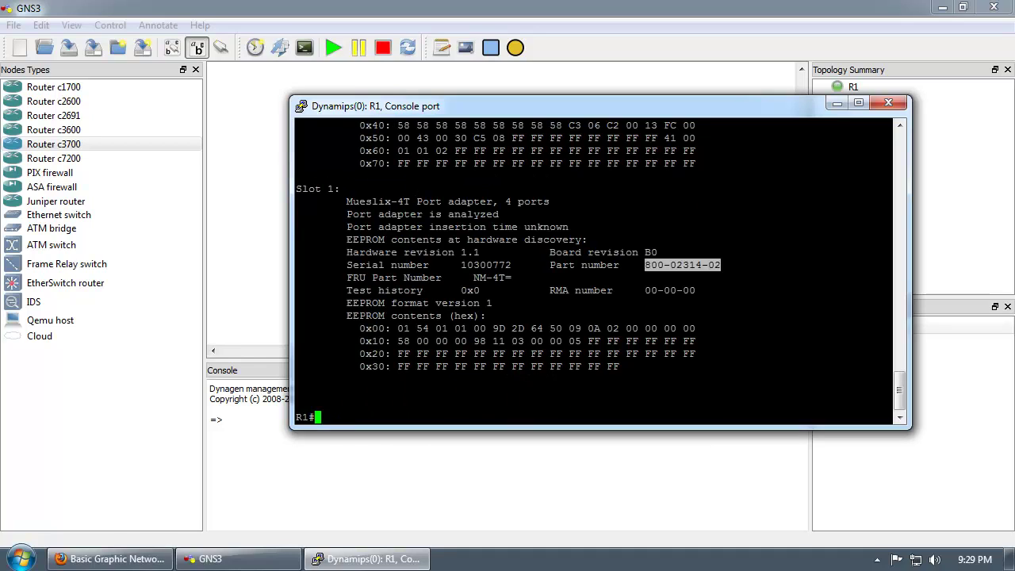
Run sh run on R1 and page to the serial interfaces, highlighting their configuration.
{"action": "type", "text": "sh run"}
{"action": "key", "text": "Return"}
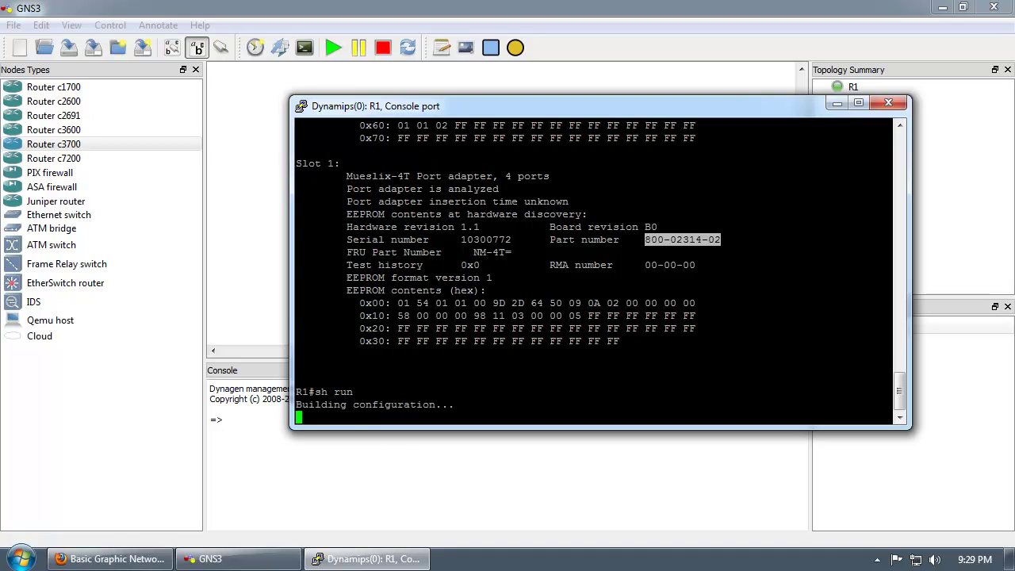
{"action": "key", "text": "space"}
{"action": "key", "text": "space"}
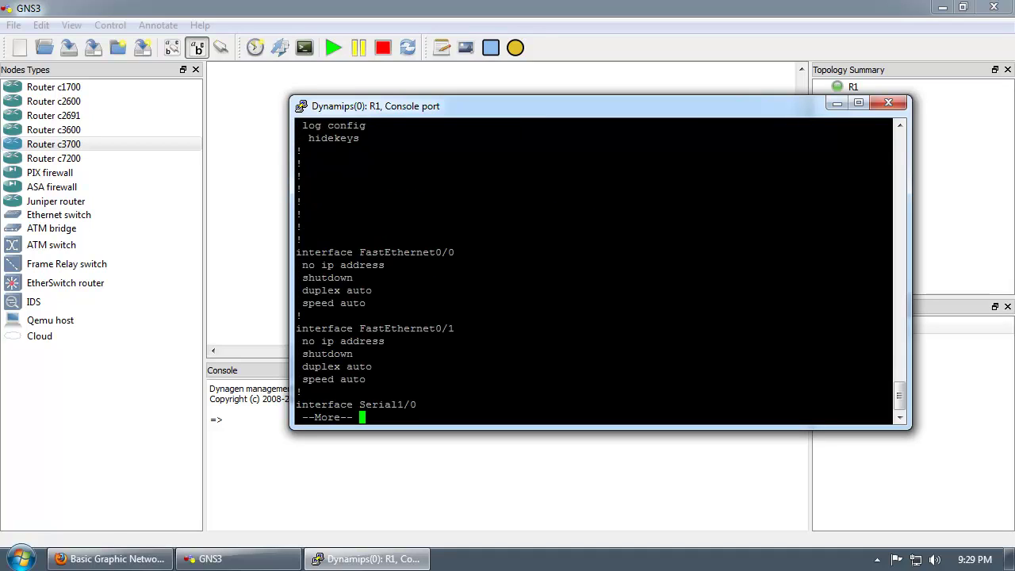
{"action": "key", "text": "space"}
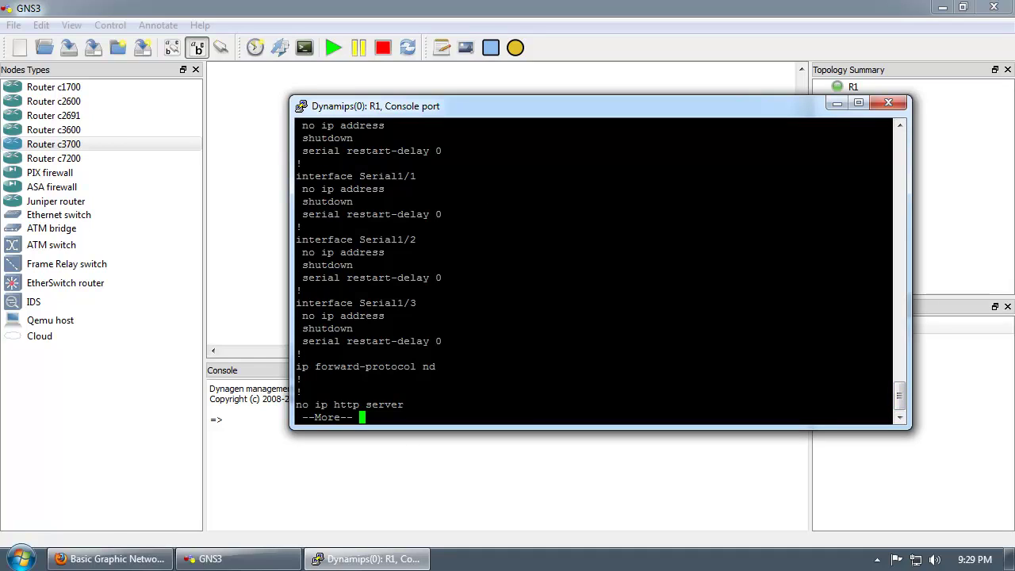
{"action": "left_click_drag", "start_coordinate": [880, 342], "coordinate": [444, 138]}
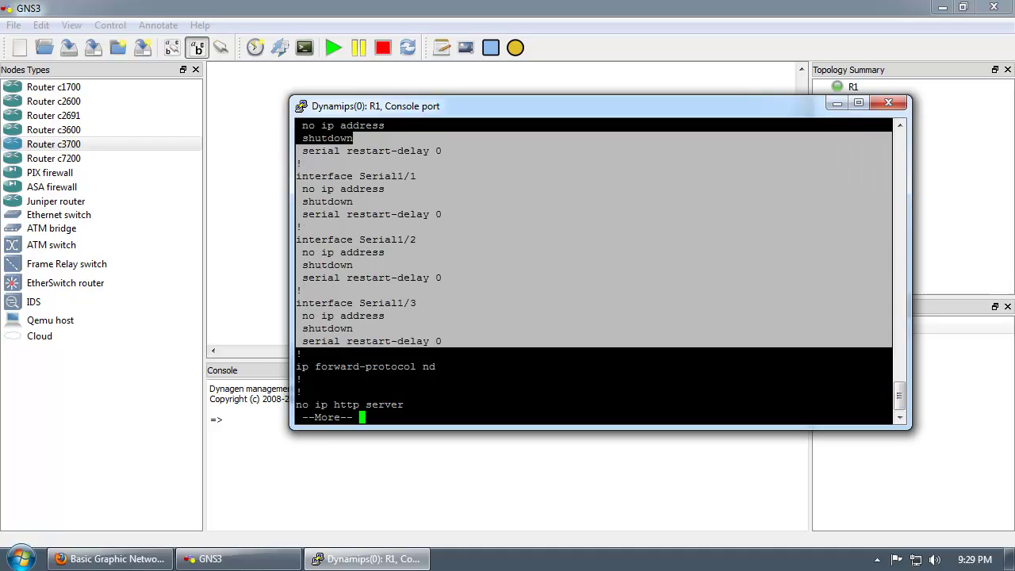
{"action": "left_click", "coordinate": [444, 291]}
{"action": "left_click_drag", "start_coordinate": [444, 290], "coordinate": [476, 290]}
Quit the configuration output, exit the R1 session and close its console window.
{"action": "type", "text": "qexit"}
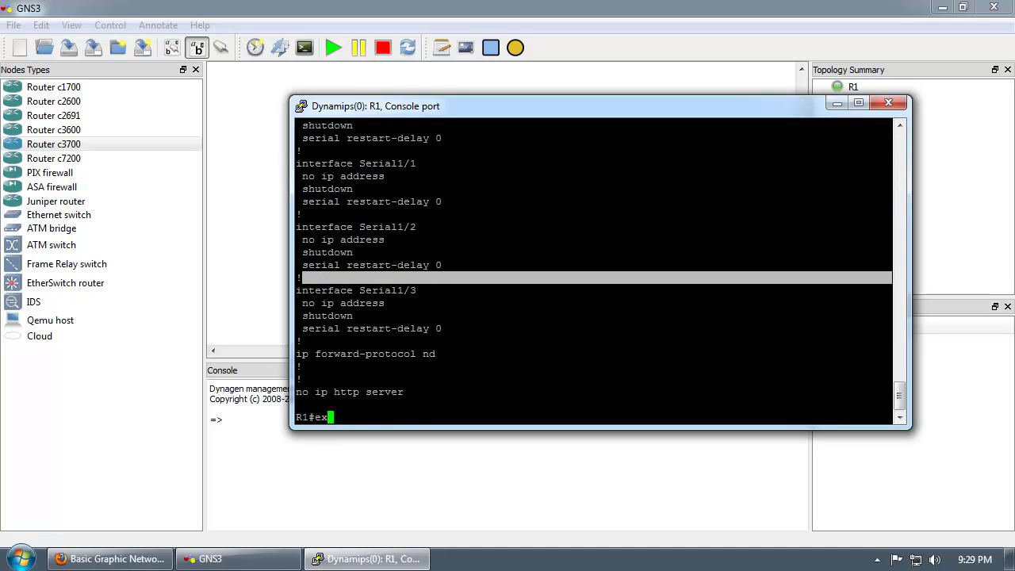
{"action": "key", "text": "Return"}
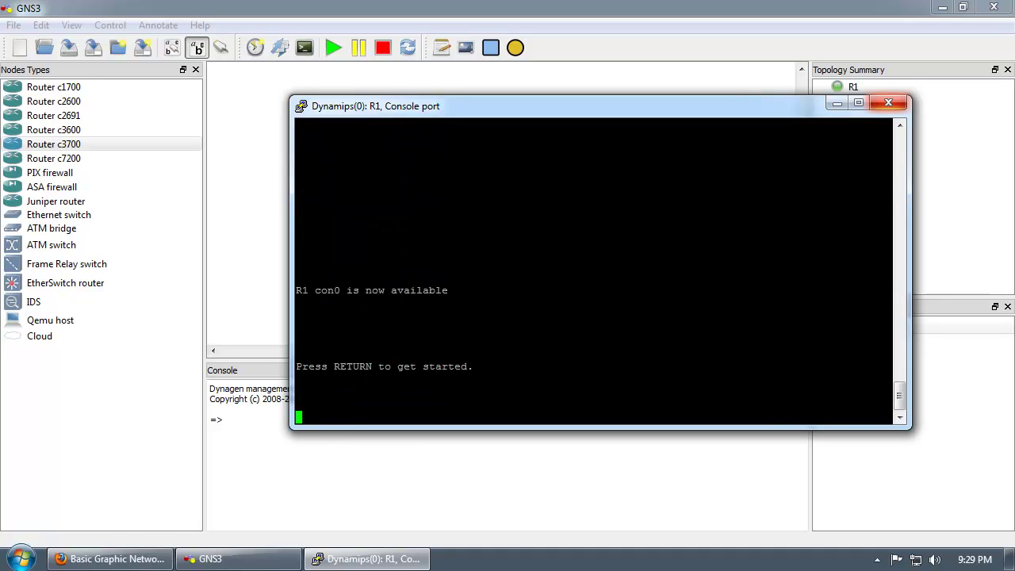
{"action": "left_click", "coordinate": [888, 102]}
{"action": "key", "text": "Return"}
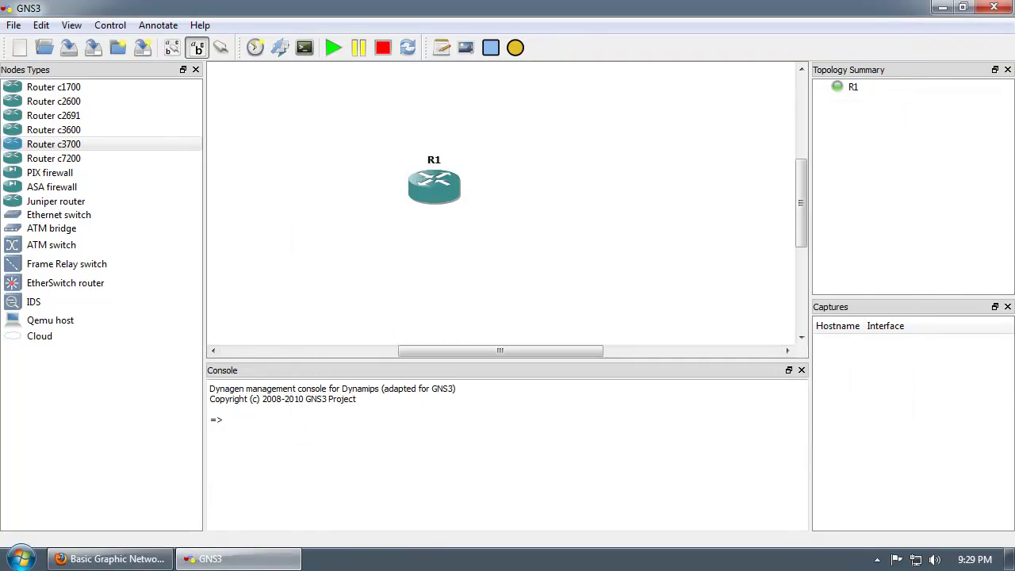
Switch to Firefox, check the comment about the v2.0 topology on the Lab 1-6 page, and return to the page's beginning.
{"action": "left_click", "coordinate": [111, 558]}
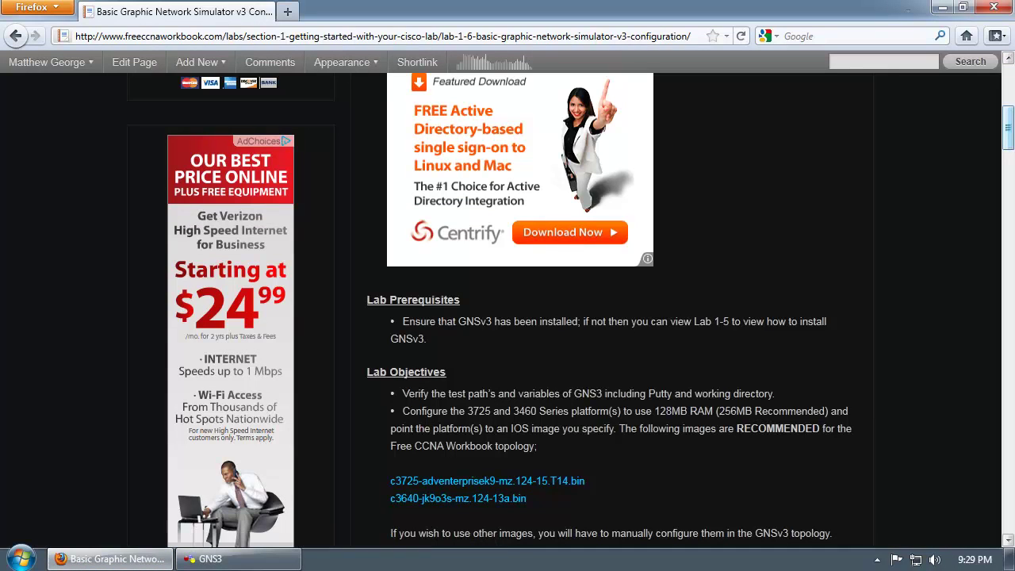
{"action": "left_click_drag", "start_coordinate": [1007, 127], "coordinate": [1007, 443]}
{"action": "left_click", "coordinate": [612, 372]}
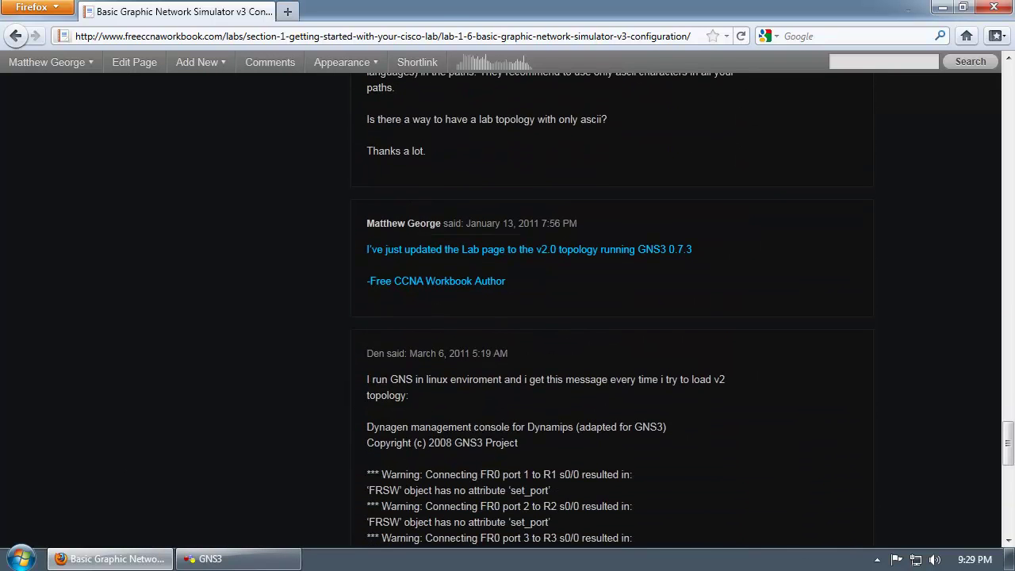
{"action": "left_click_drag", "start_coordinate": [507, 280], "coordinate": [382, 250]}
{"action": "left_click", "coordinate": [698, 284]}
{"action": "left_click_drag", "start_coordinate": [1008, 443], "coordinate": [1008, 87]}
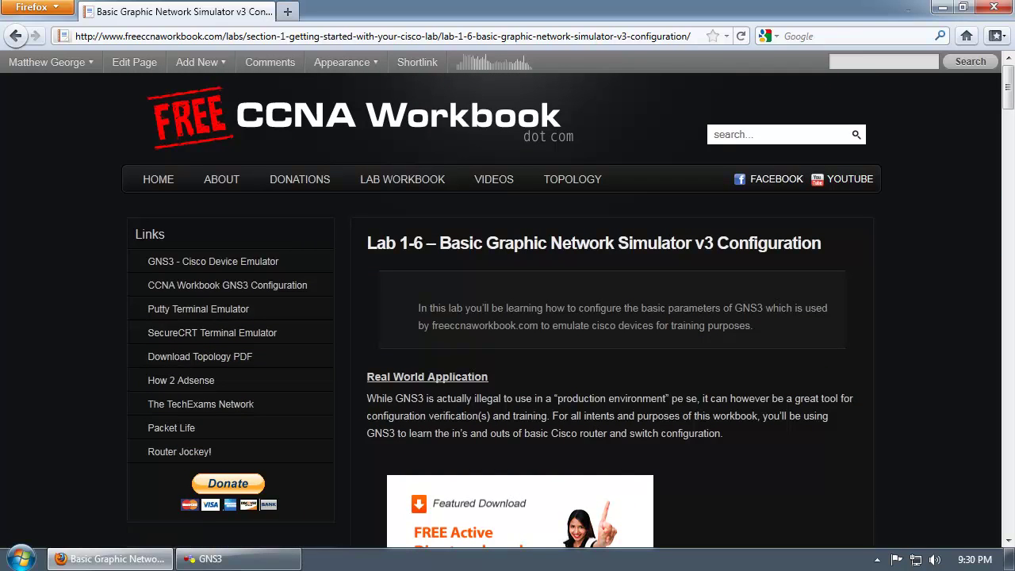